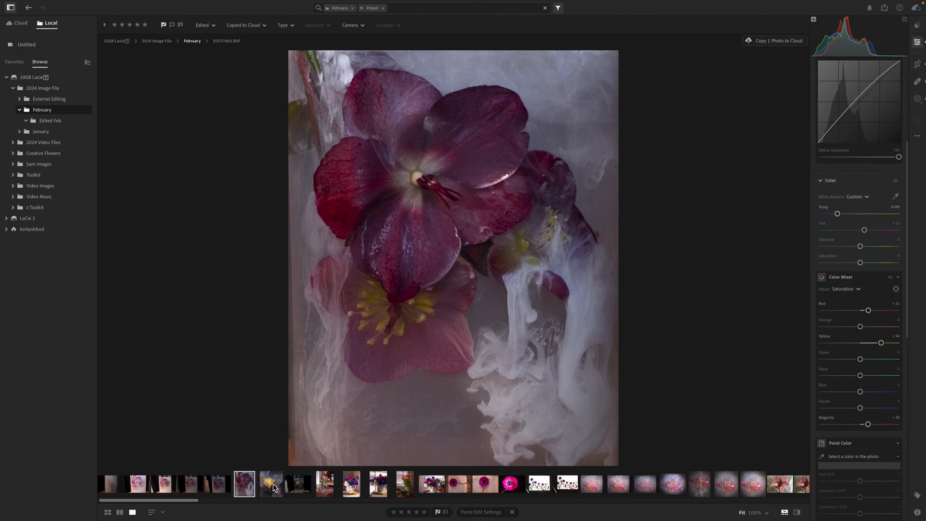
Step: View the yellow daffodil photo, return to the purple hellebore photo and compare its edited and original versions
left_click(298, 484)
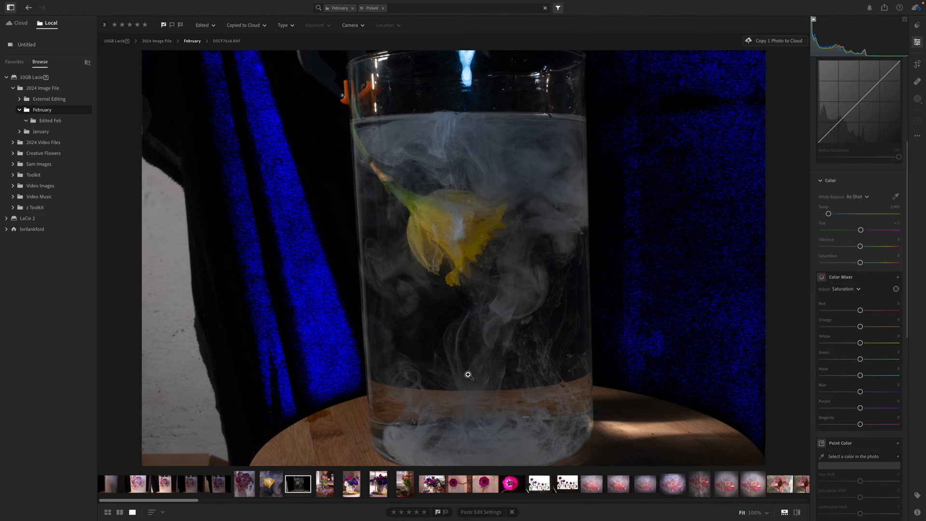
left_click(245, 483)
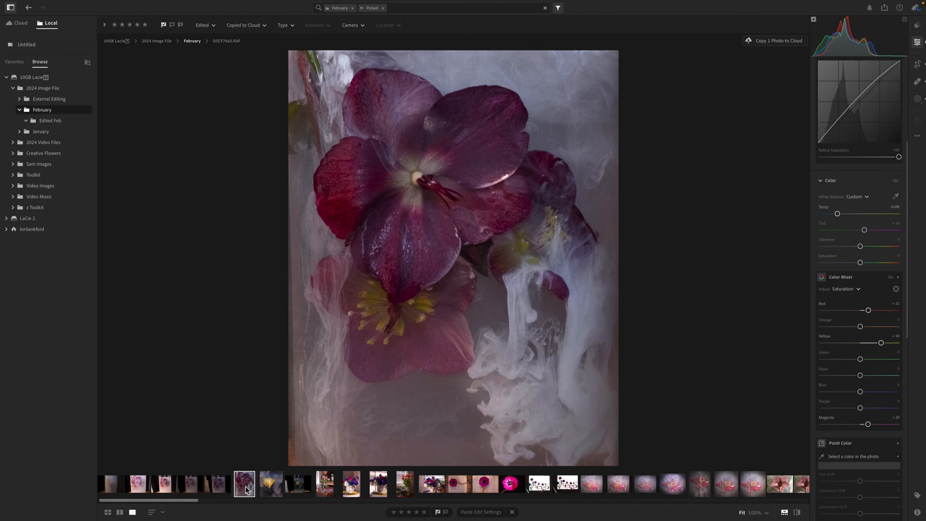
key("backslash")
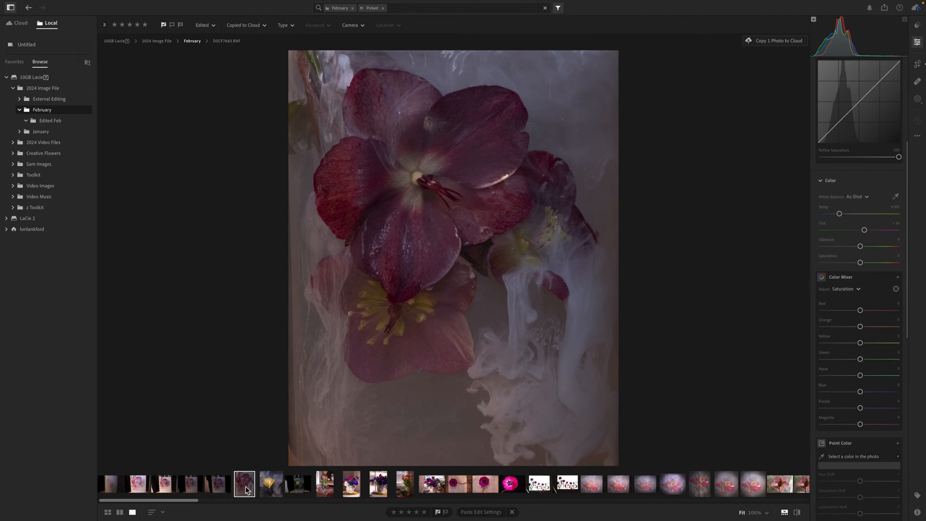
key("ctrl+v")
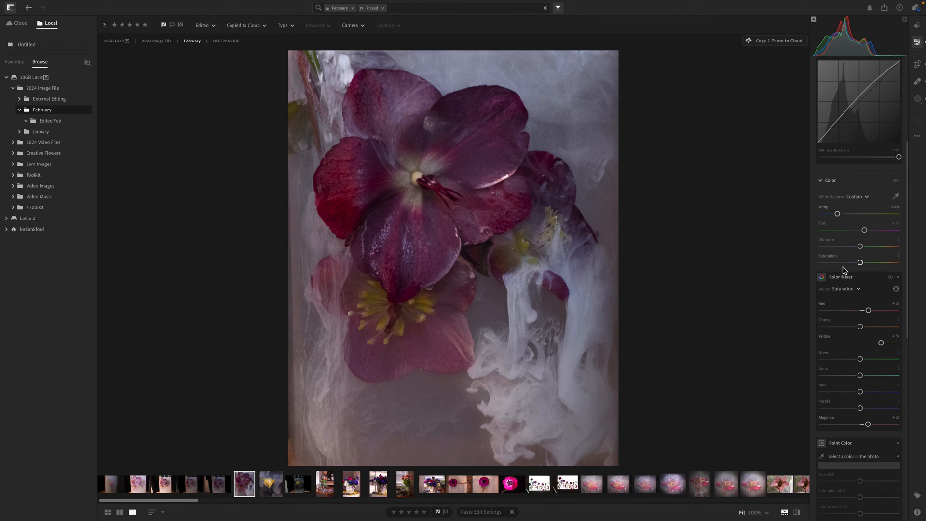
Step: Review the hellebore photo's Light, Curve, Color, Color Mixer and Effects settings
scroll(844, 270, "up", 5)
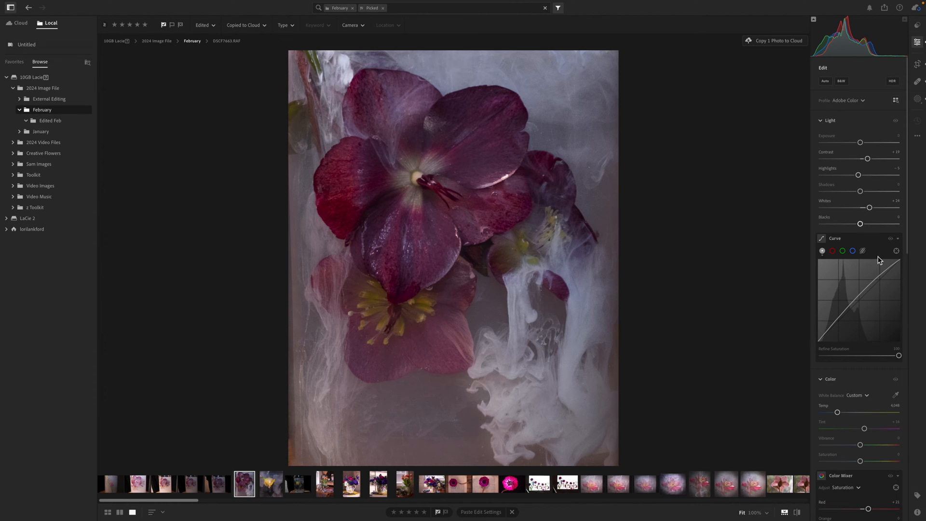
left_click(881, 282)
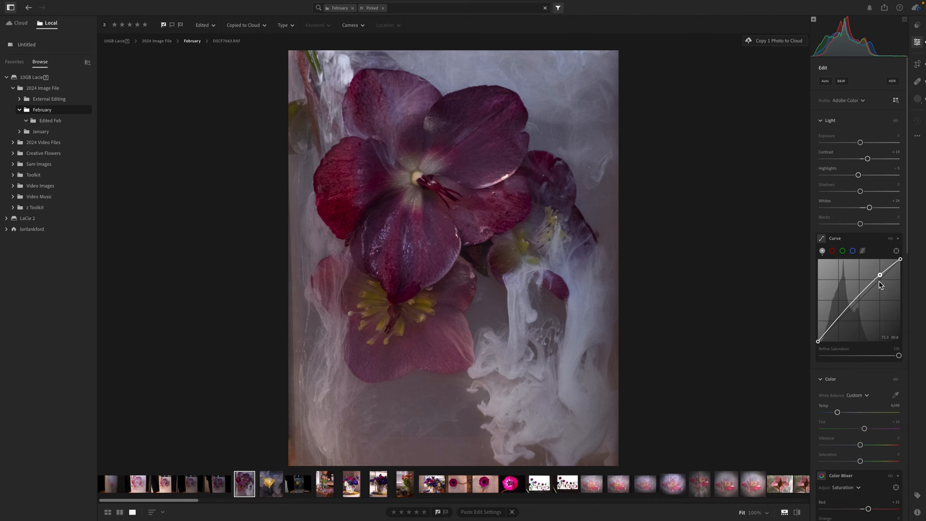
scroll(881, 284, "down", 3)
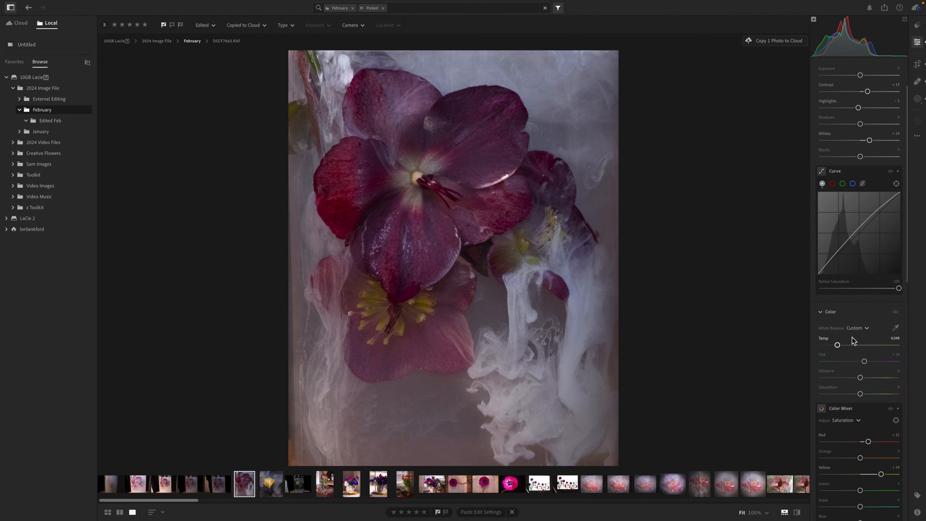
scroll(856, 348, "down", 4)
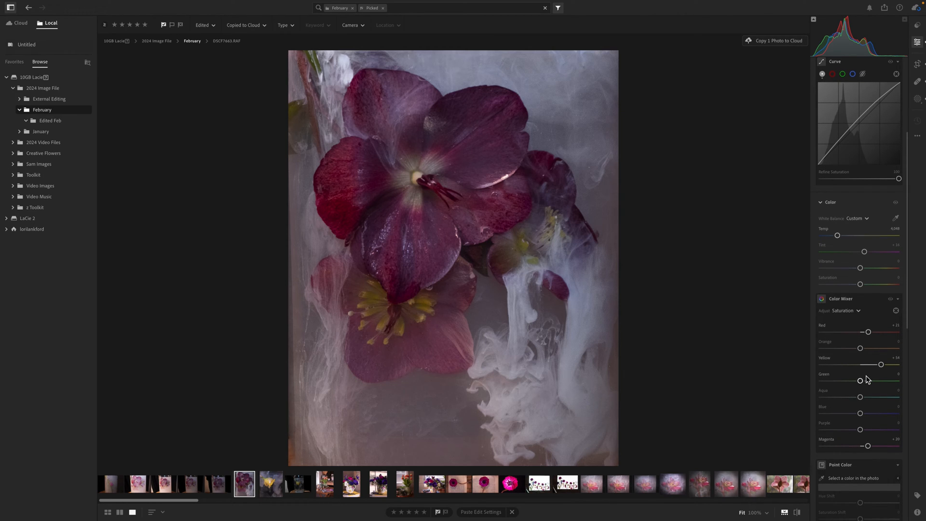
scroll(866, 380, "down", 7)
scroll(866, 380, "down", 4)
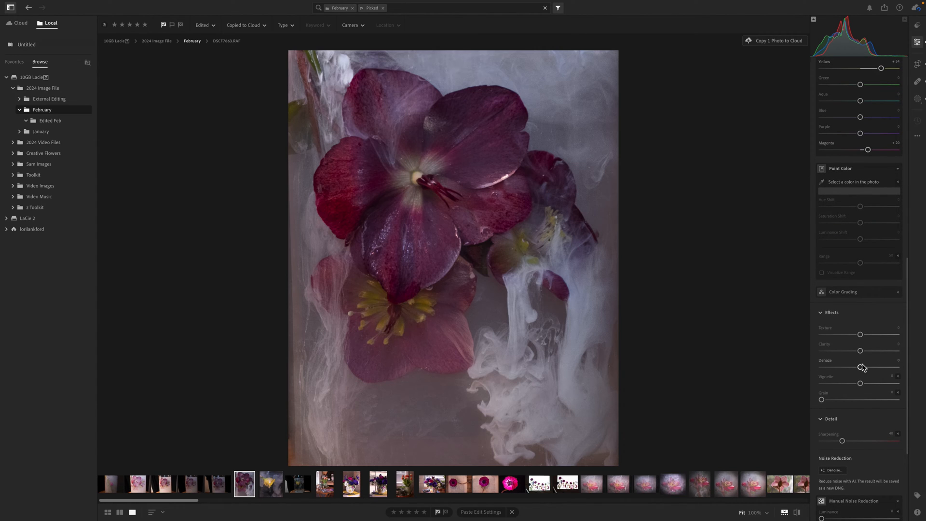
left_click_drag(862, 368, 862, 370)
scroll(863, 251, "up", 10)
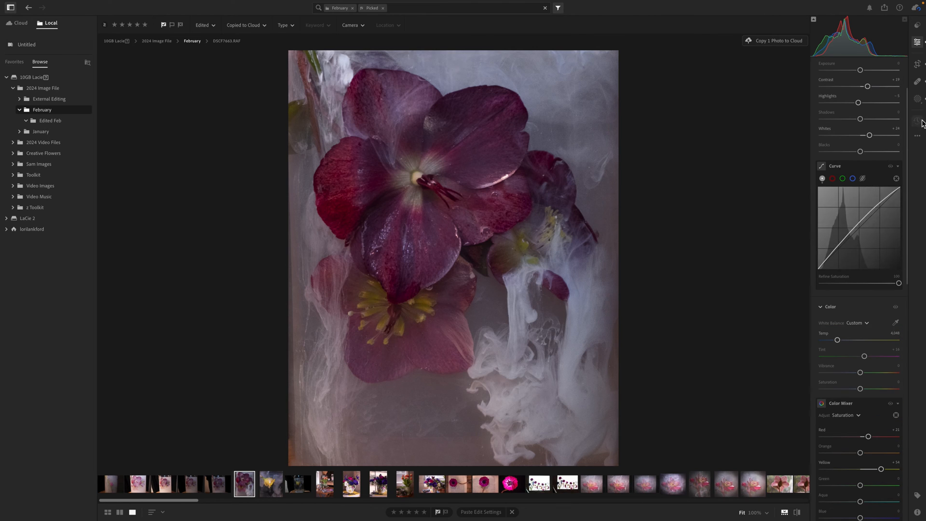
Step: Inspect the hellebore photo's existing mask and open the healing tools with Content-Aware Remove
left_click(918, 99)
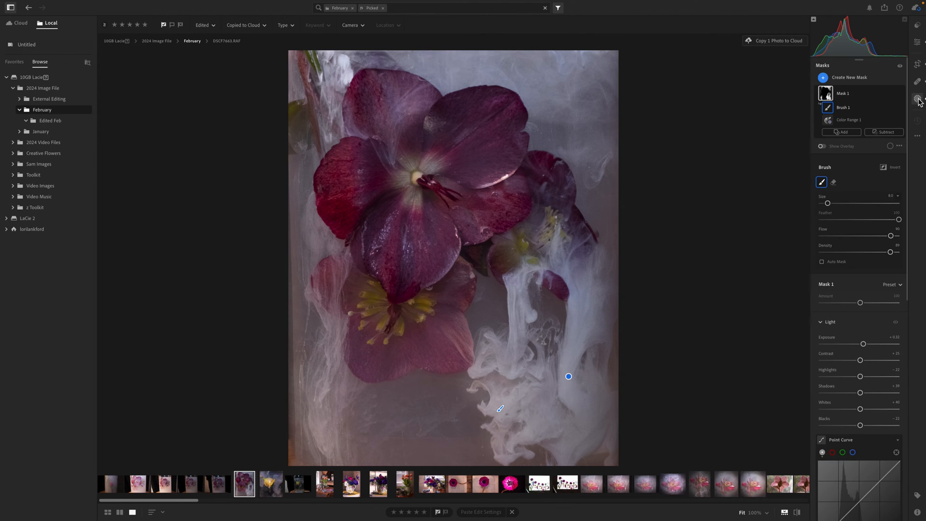
mouse_move(826, 95)
left_click(918, 83)
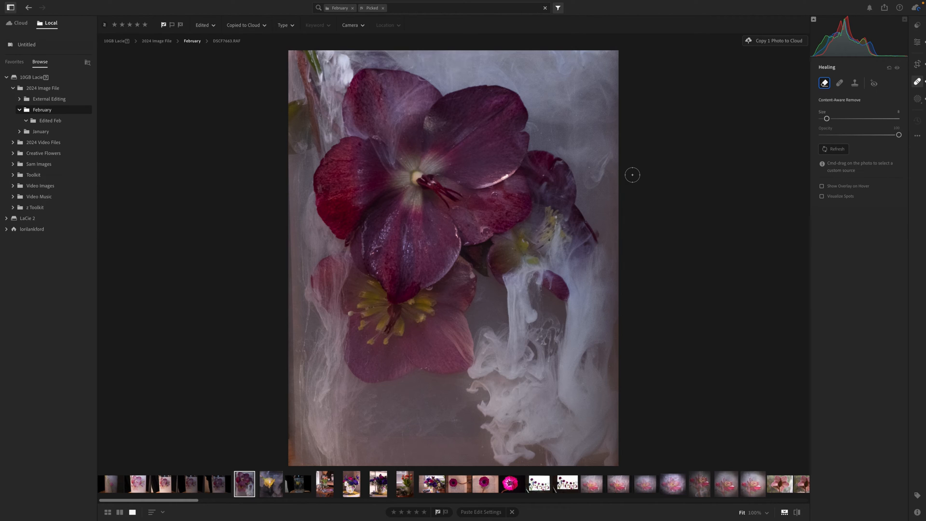
Step: Switch to Photoshop with the layered hellebore image open and activate the Remove tool
mouse_move(672, 514)
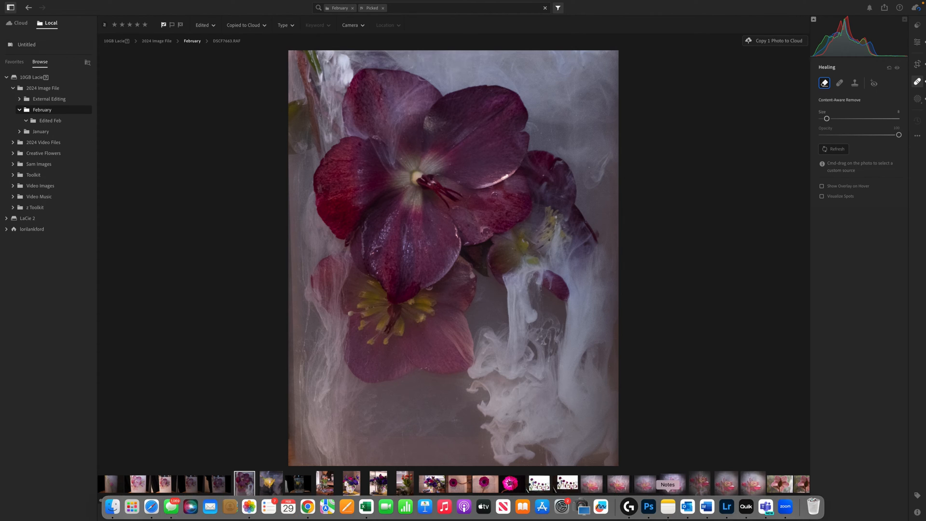
left_click(649, 506)
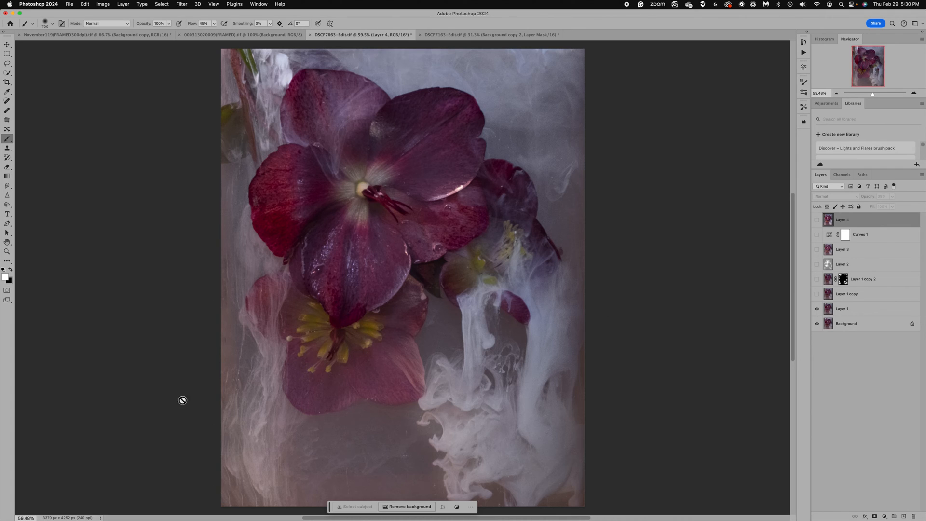
left_click(7, 263)
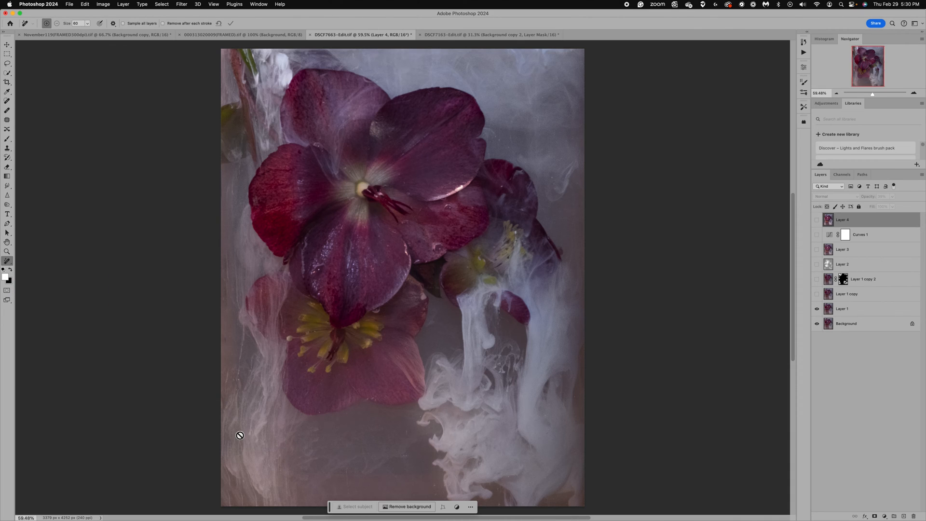
Step: Select Layer 1 and compare the image with and without it, leaving the layer visible
left_click(829, 309)
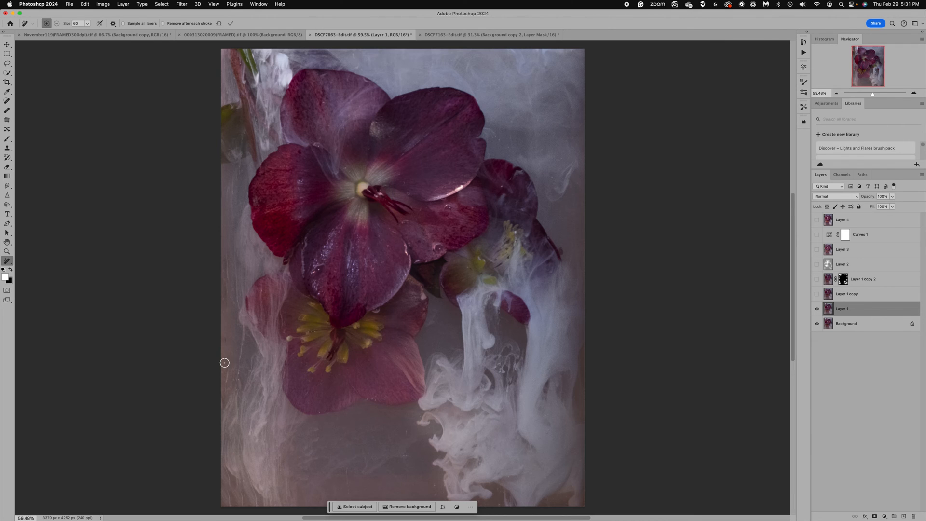
left_click(816, 309)
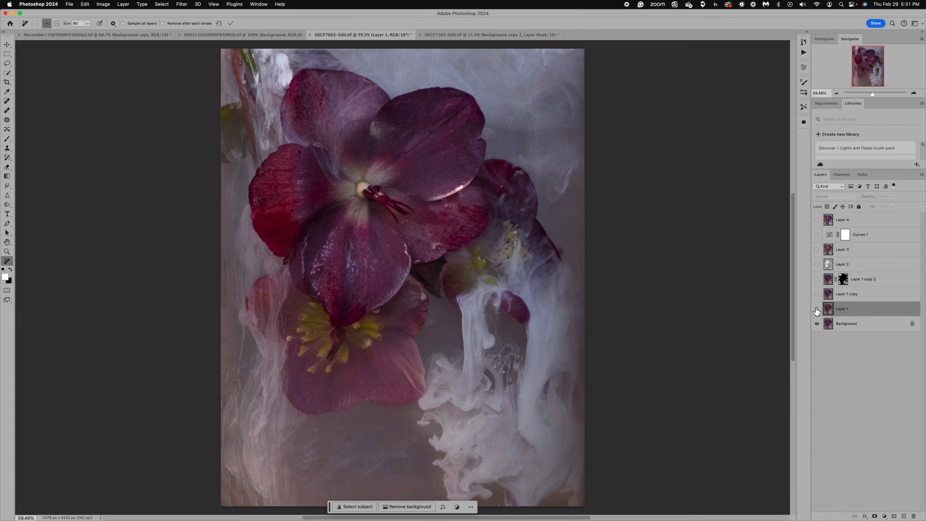
left_click(817, 309)
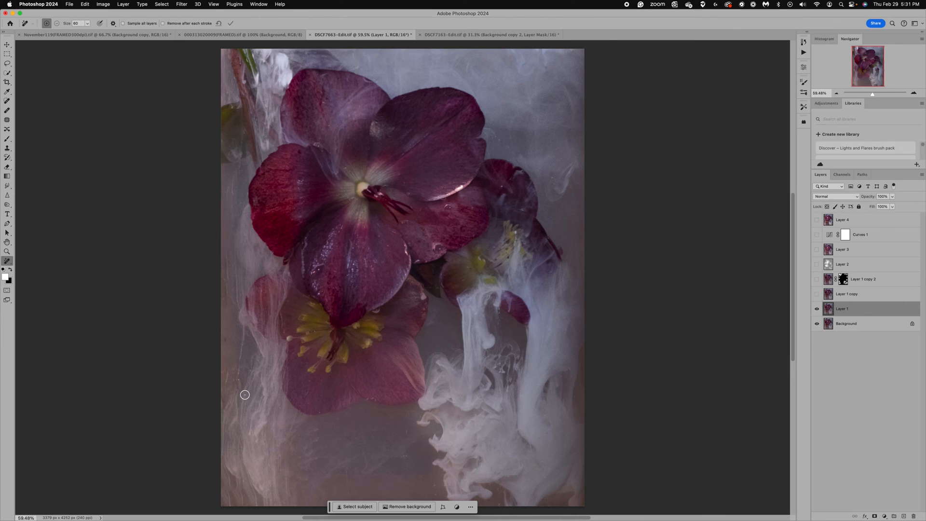
Step: Turn on Layer 1 copy after comparing the image with and without it, and activate the Clone Stamp tool
left_click(817, 295)
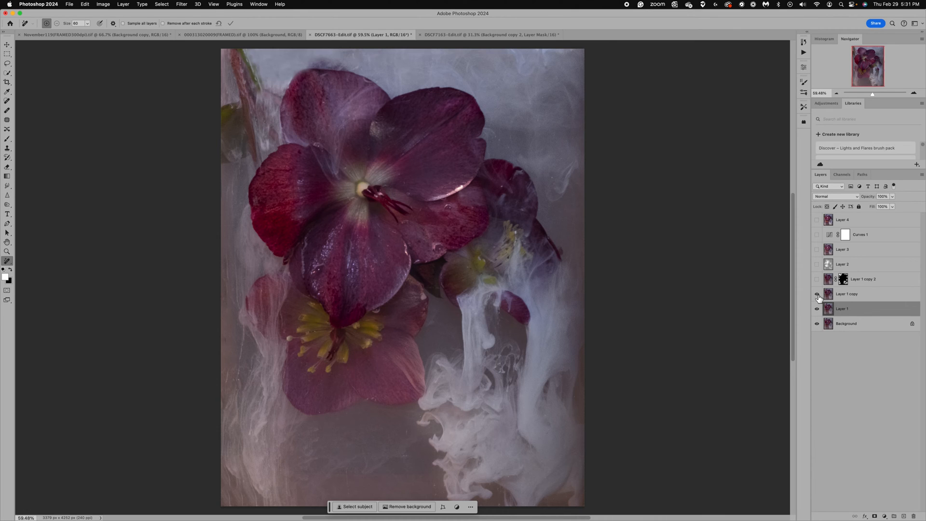
left_click(817, 294)
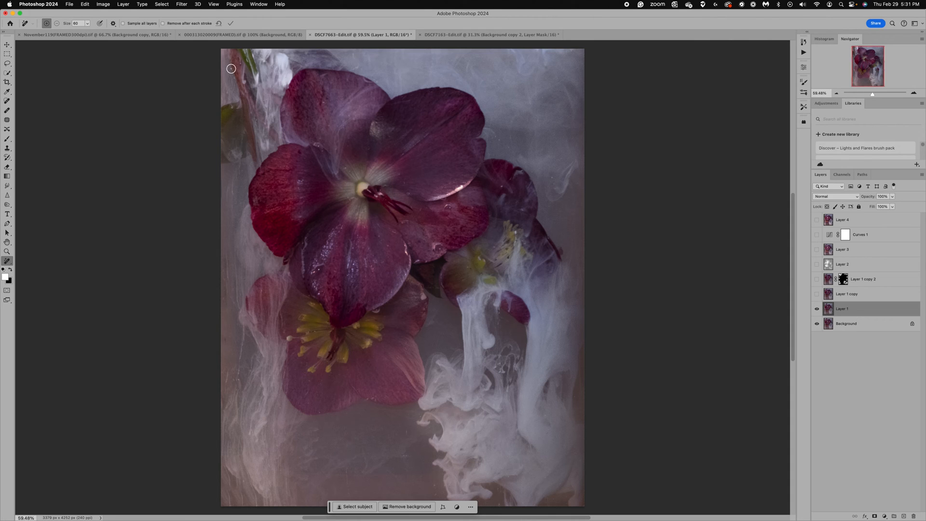
left_click(817, 294)
left_click(6, 149)
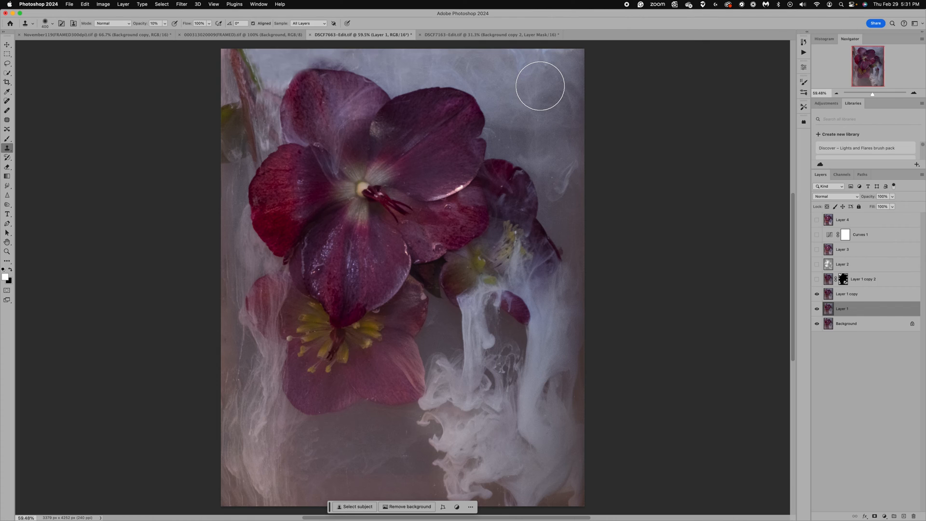
Step: Turn on Layer 1 copy 2 after a before-and-after comparison, and look through the available Blur filters
left_click(818, 281)
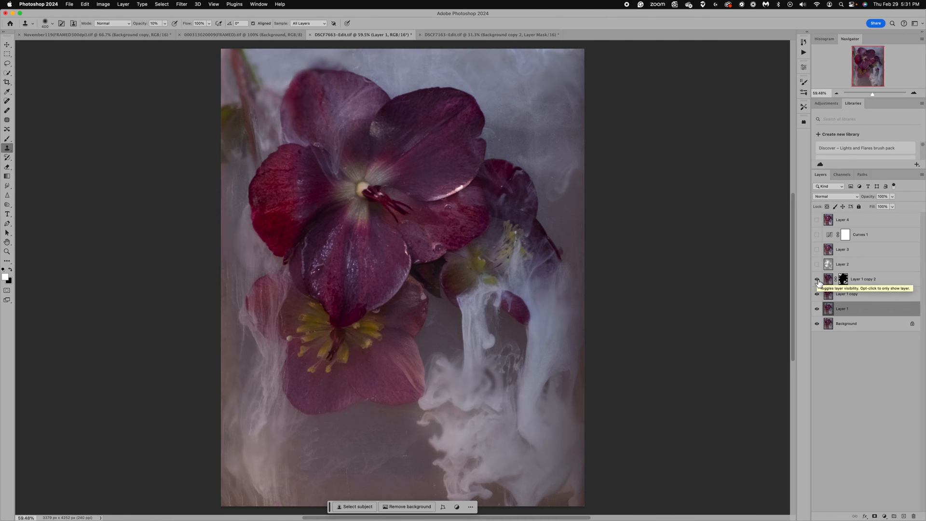
left_click(818, 282)
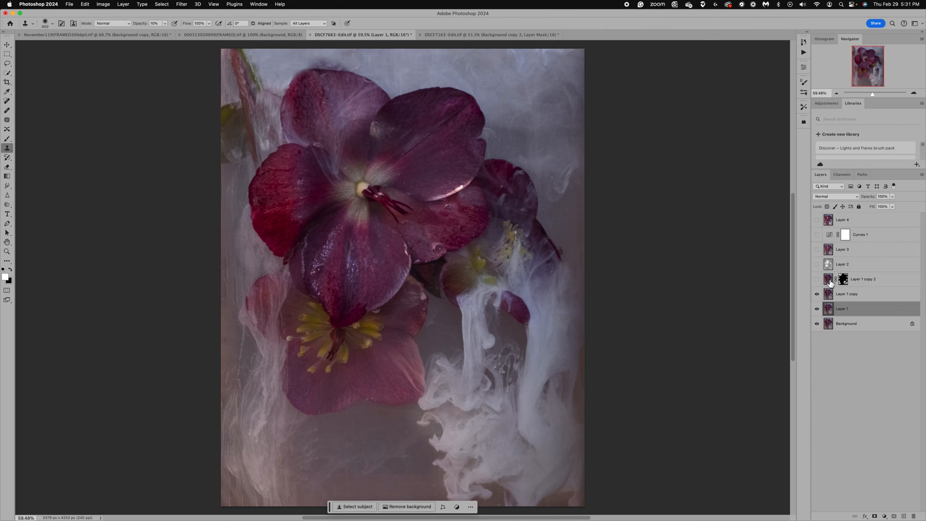
left_click(818, 281)
left_click(181, 4)
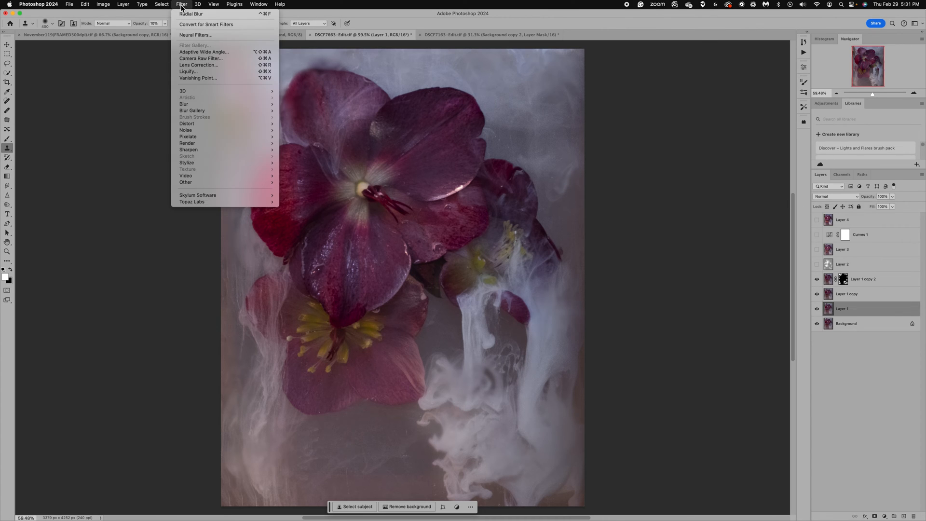
mouse_move(196, 103)
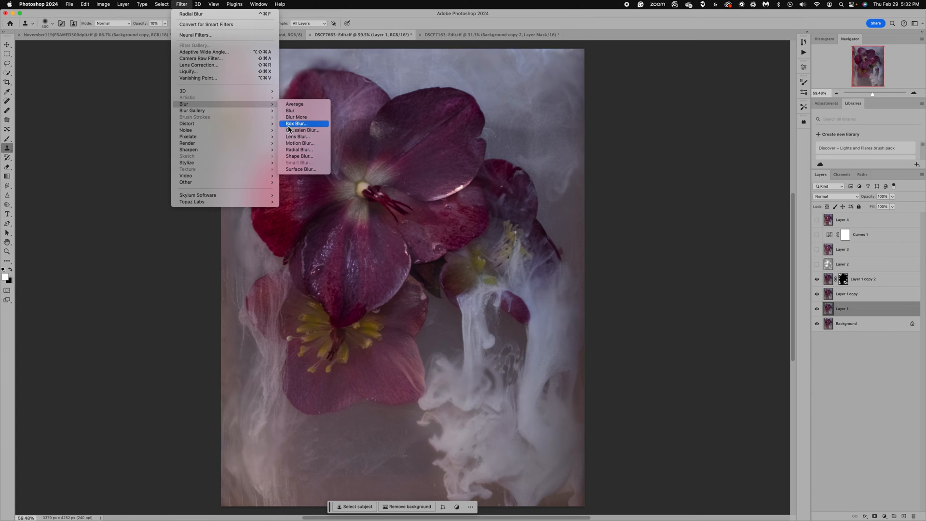
left_click(643, 172)
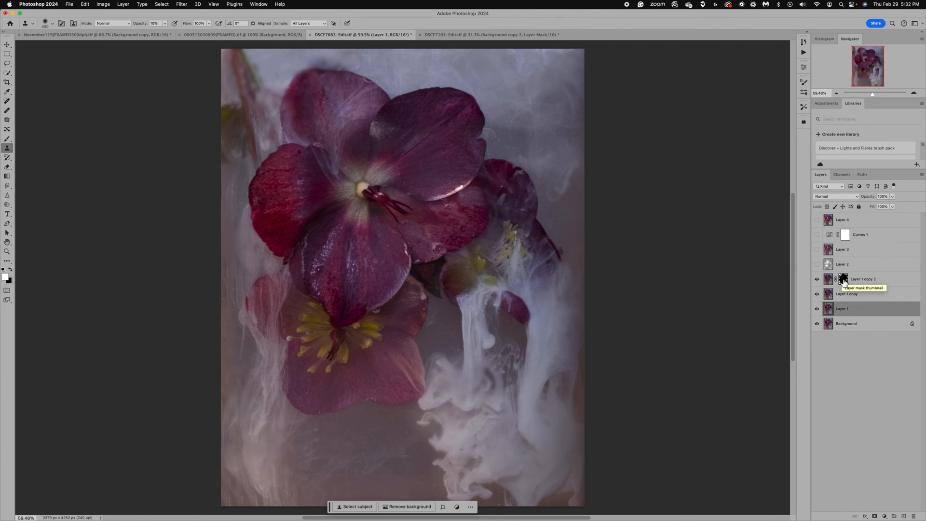
Step: Compare the image repeatedly with and without Layer 2, leaving the layer visible
left_click(818, 264)
left_click(817, 265)
left_click(818, 266)
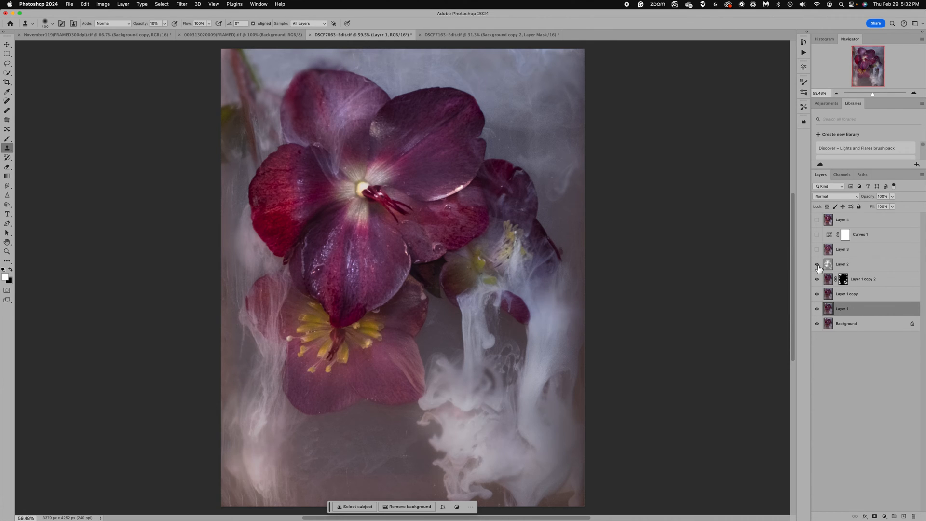
left_click(817, 265)
left_click(817, 265)
left_click(817, 265)
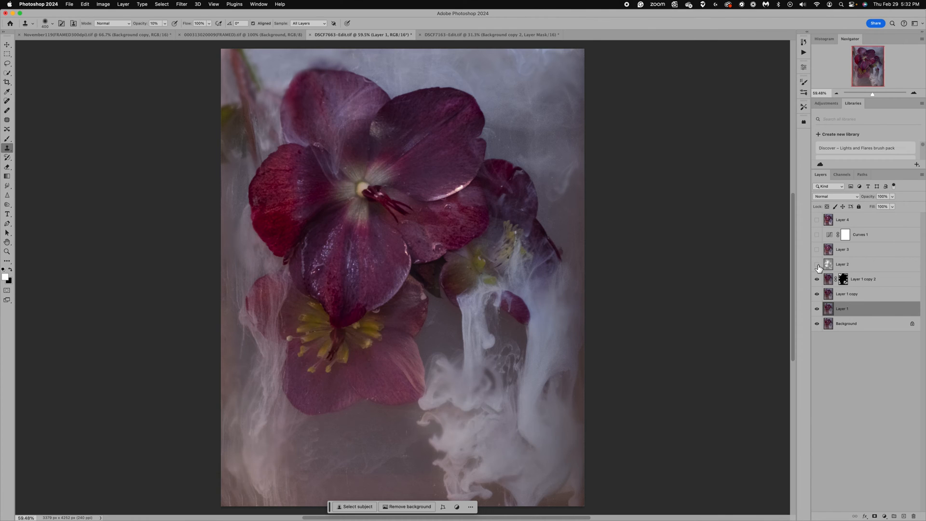
left_click(817, 265)
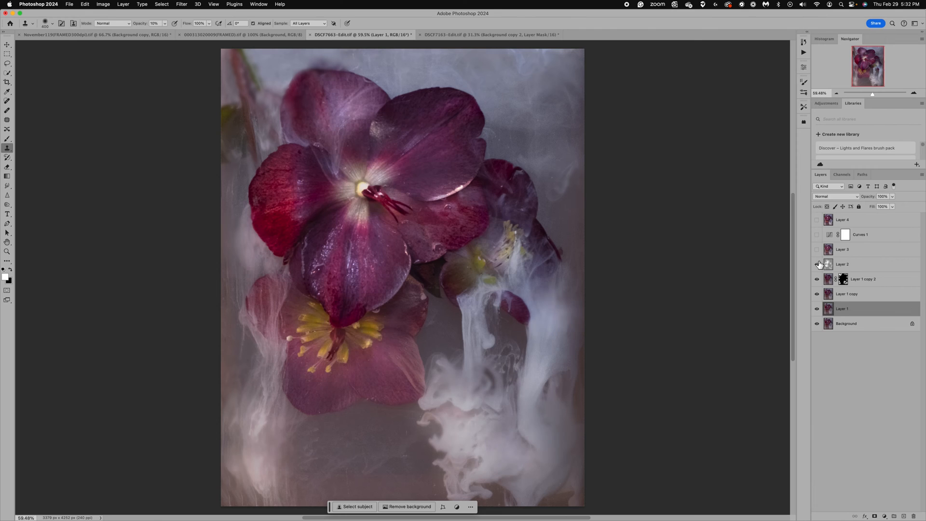
Step: Compare the image with and without Layer 3, leaving the layer visible
left_click(817, 250)
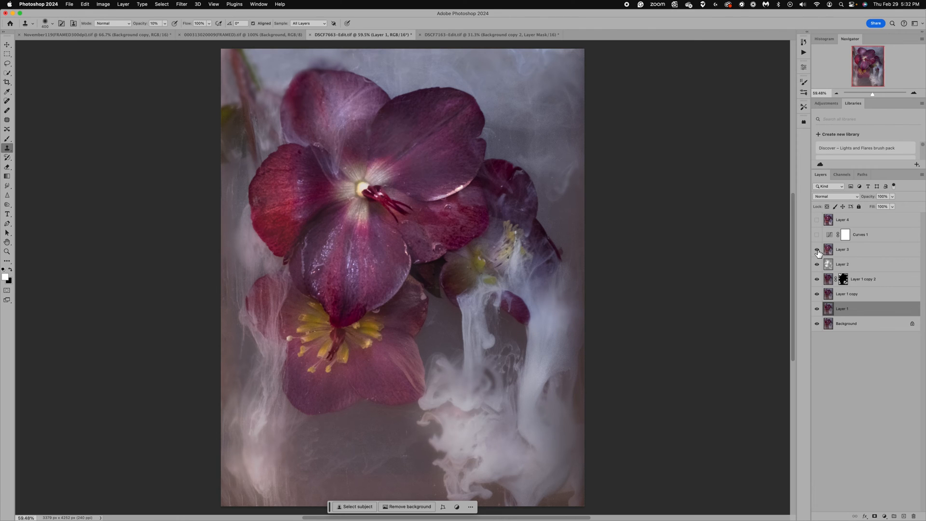
left_click(817, 249)
mouse_move(426, 150)
left_mouse_down()
mouse_move(387, 133)
mouse_move(407, 120)
mouse_move(405, 143)
left_mouse_up()
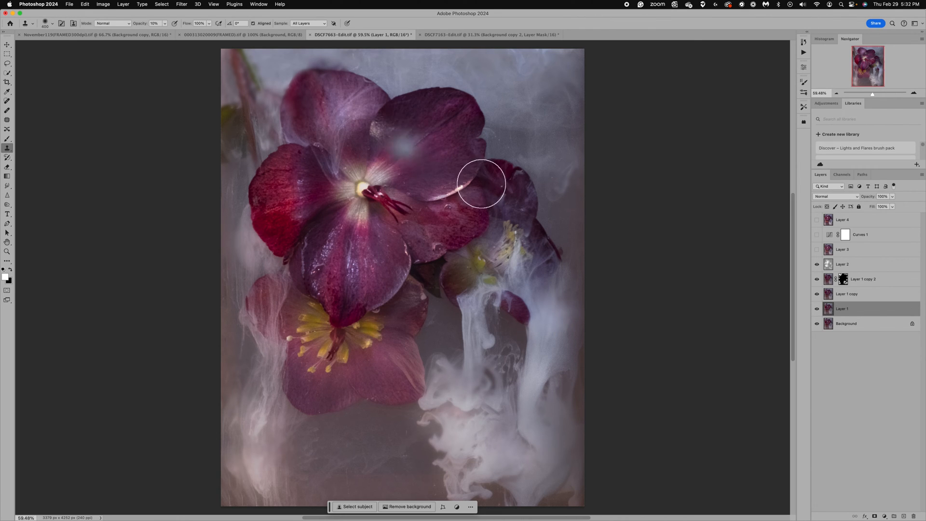
left_click(817, 251)
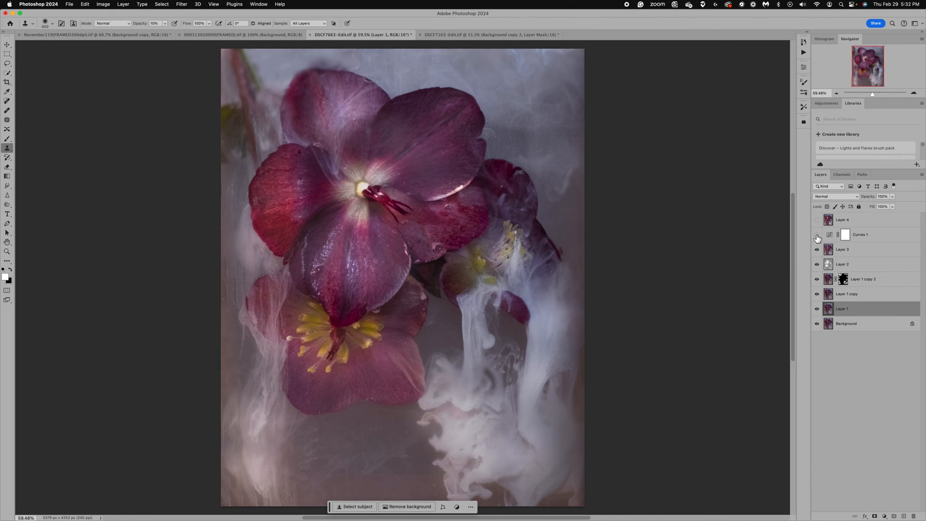
Step: Turn on the Curves 1 adjustment layer after comparing before and after, and open its curve settings
left_click(817, 235)
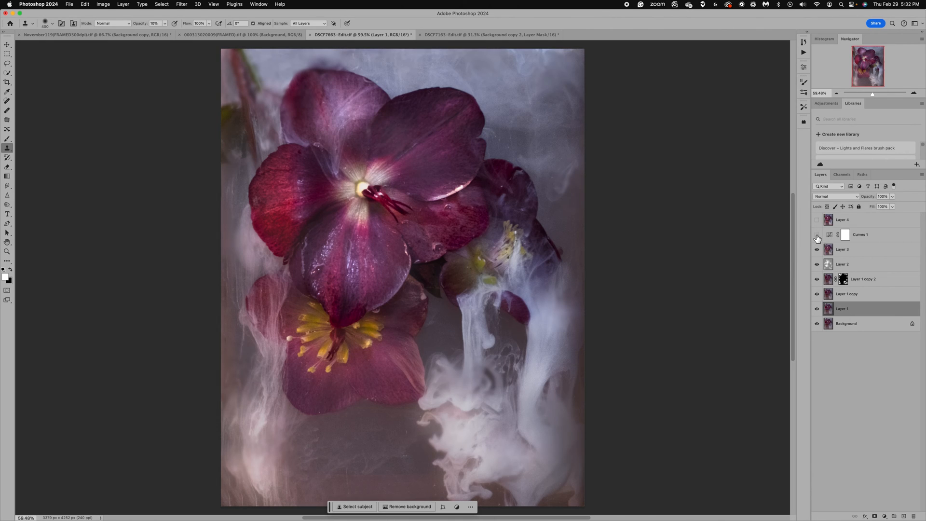
left_click(817, 235)
left_click(817, 235)
left_click(830, 238)
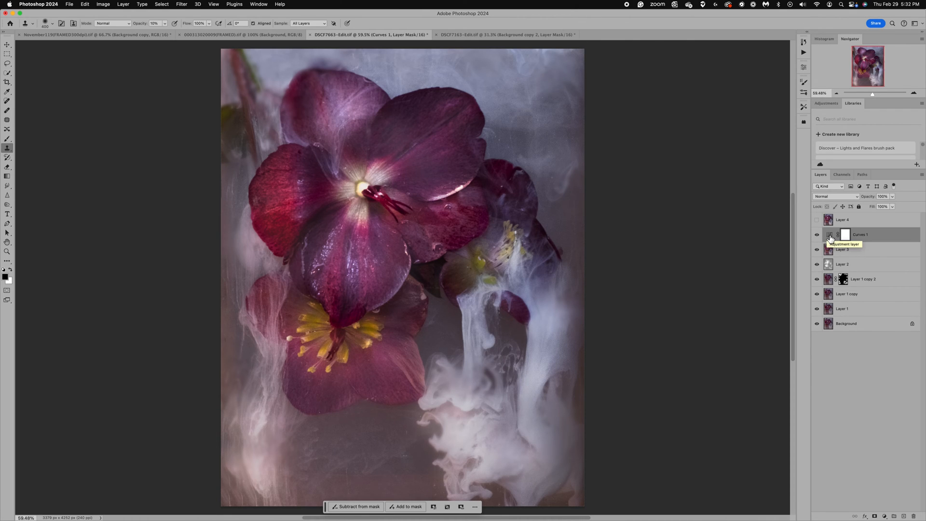
double_click(830, 236)
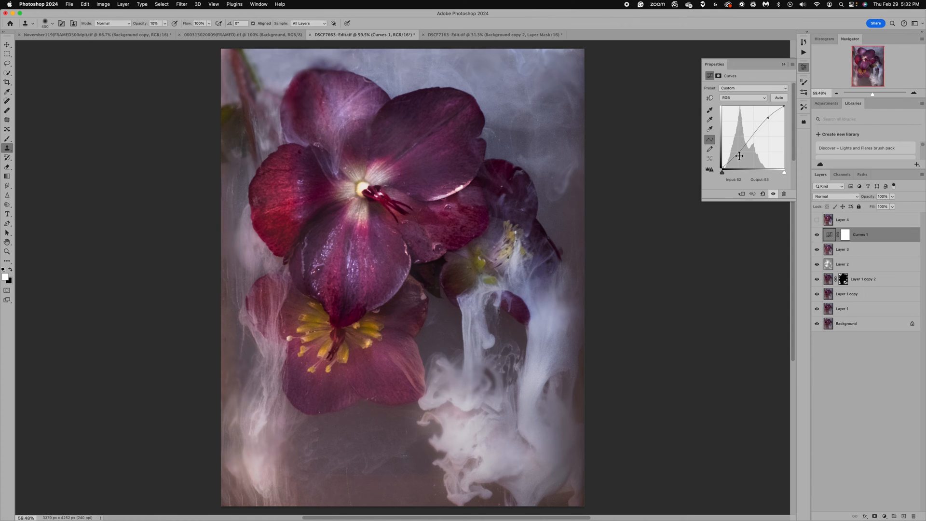
Step: Close the curve settings and hide Curves 1, Layer 3, Layer 2 and Layer 1 copy 2, leaving Layer 1 copy visible
left_click(783, 65)
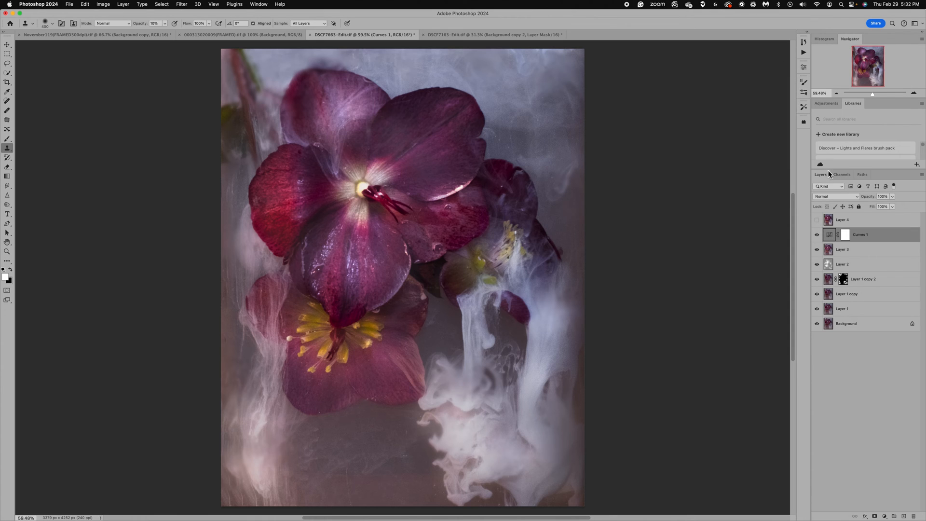
left_click(818, 221)
left_click(817, 235)
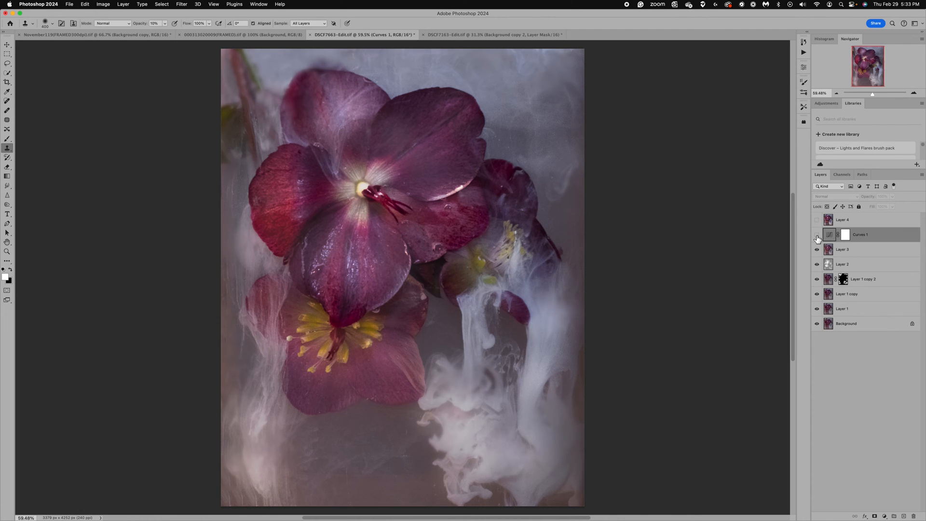
left_click(817, 250)
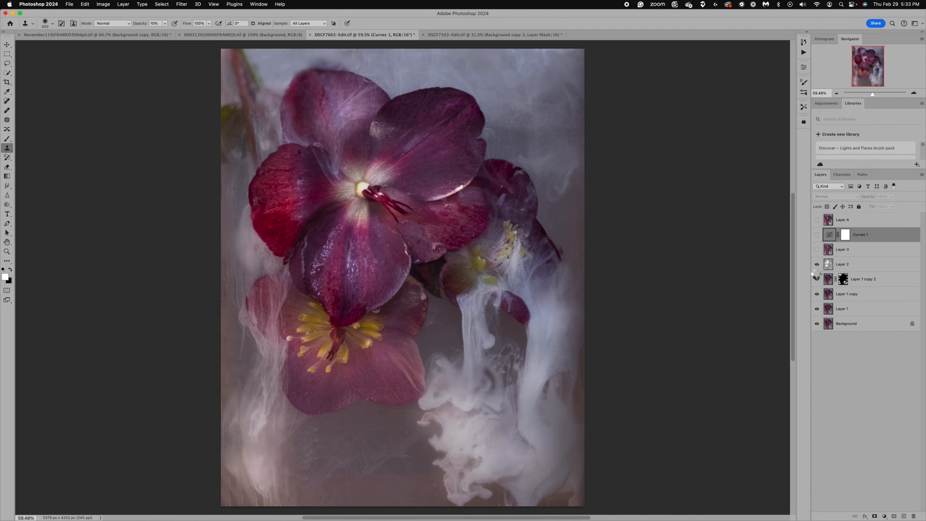
left_click(817, 265)
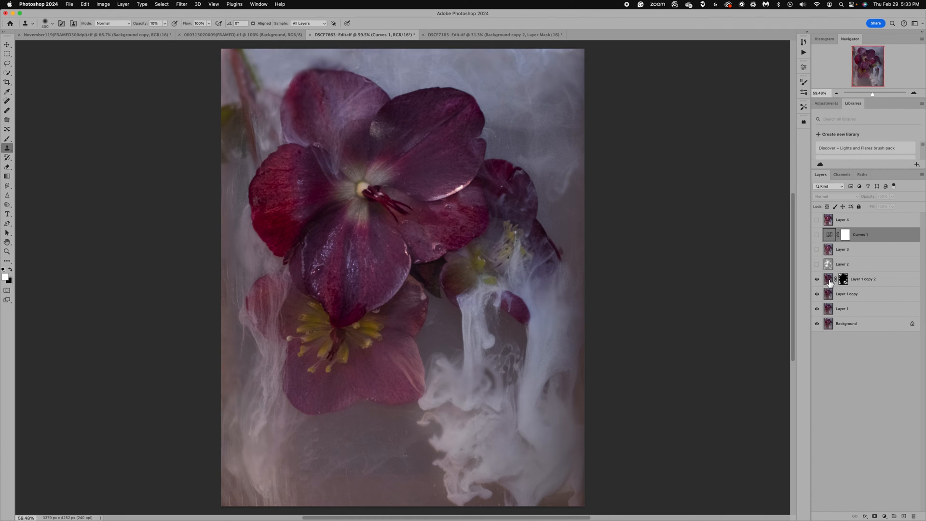
left_click(830, 283)
left_click(817, 279)
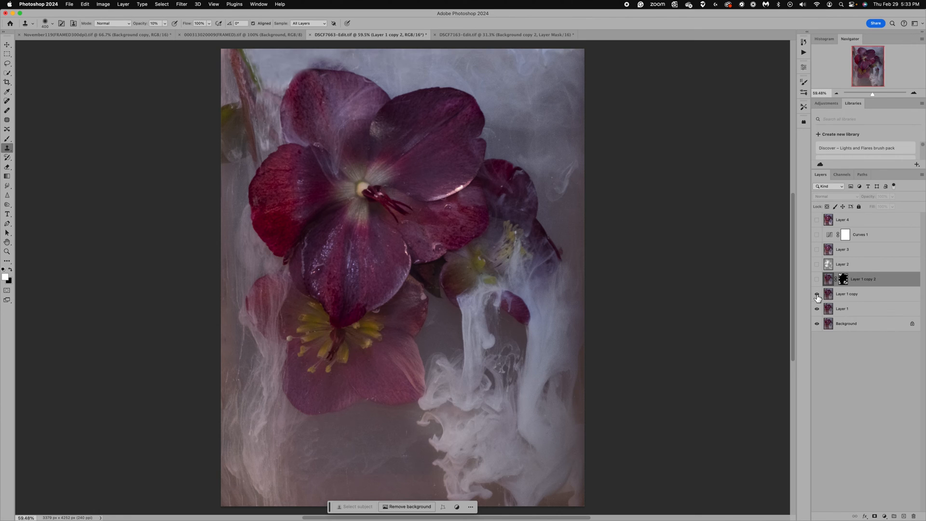
left_click(817, 294)
left_click(817, 294)
Step: Duplicate Layer 1 copy and apply a Gaussian Blur with a radius of 13.4 pixels to the duplicate
left_click(829, 296)
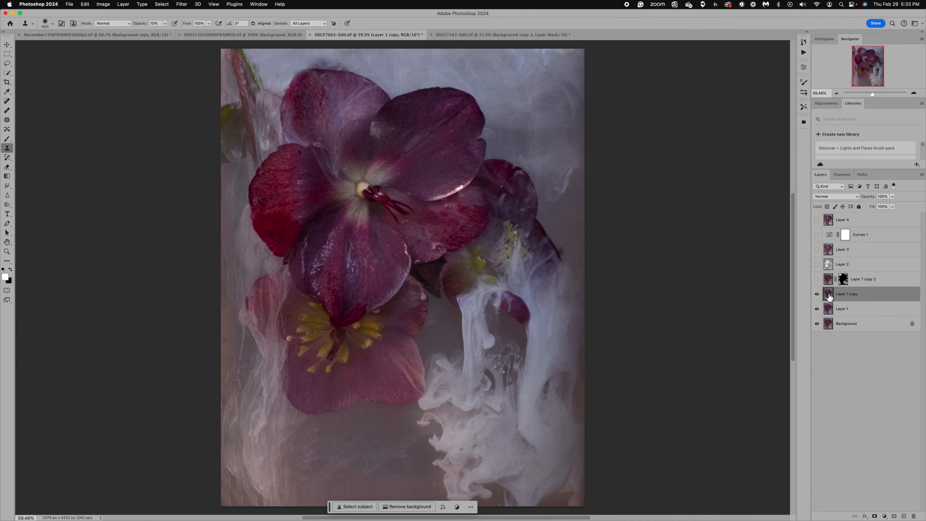
key("super+j")
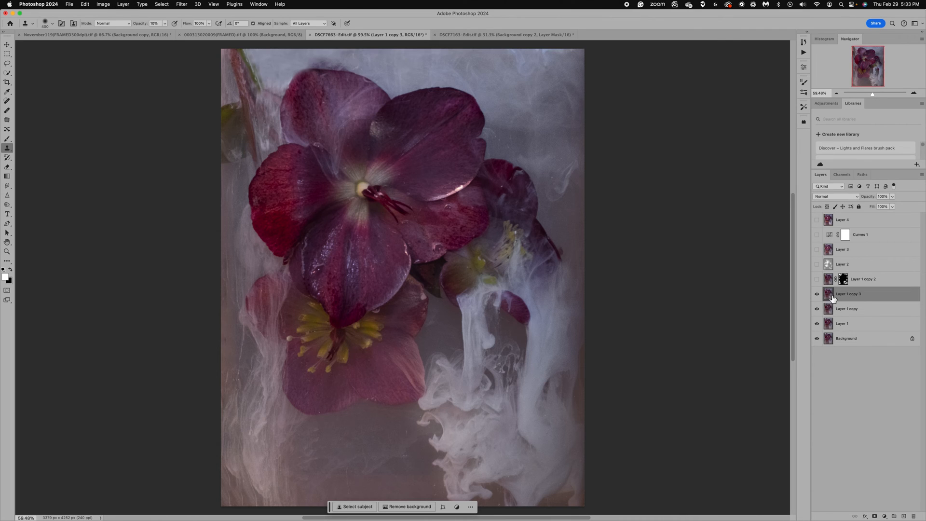
left_click(183, 4)
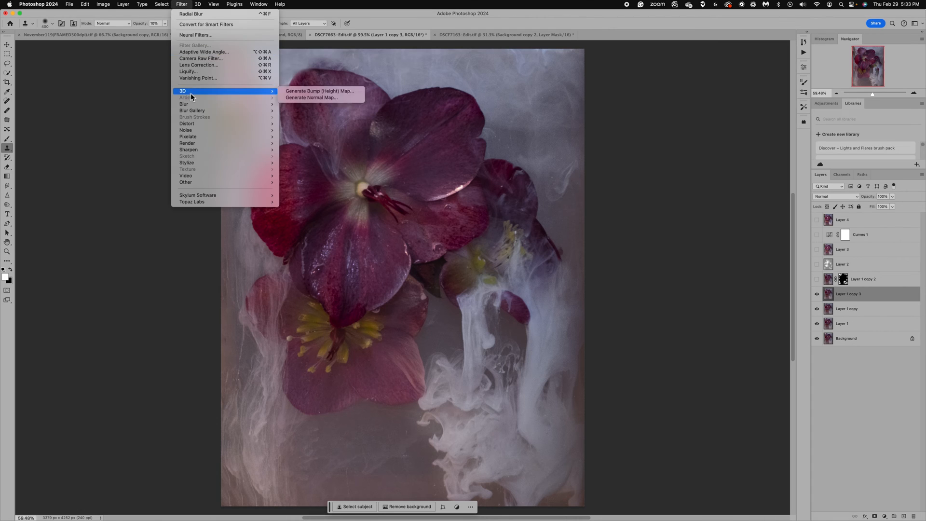
mouse_move(261, 104)
left_click(312, 134)
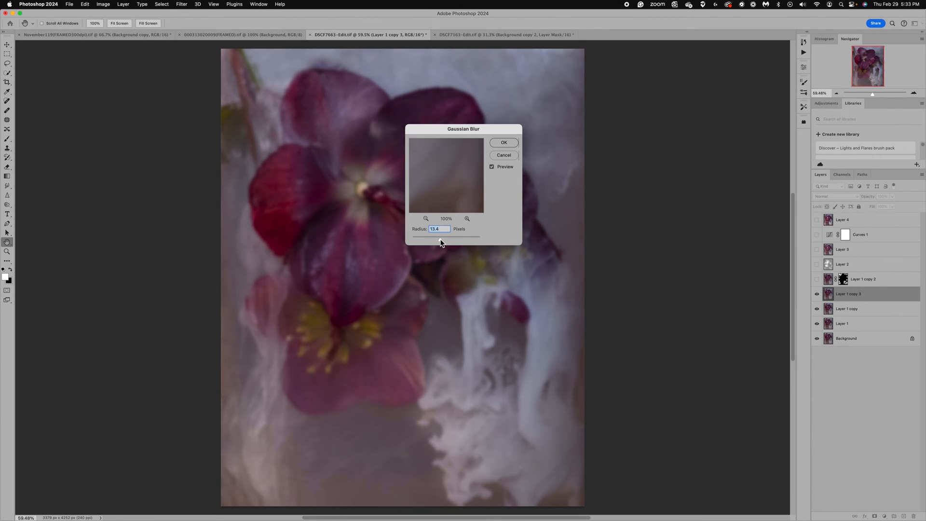
left_click(505, 143)
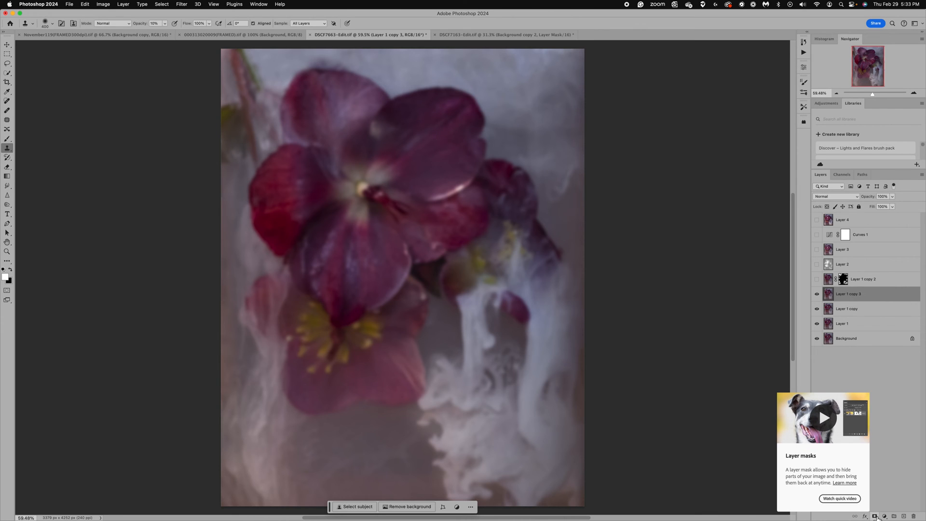
Step: Add a layer mask to the blurred duplicate, invert it to black and make white the foreground color
left_click(876, 516)
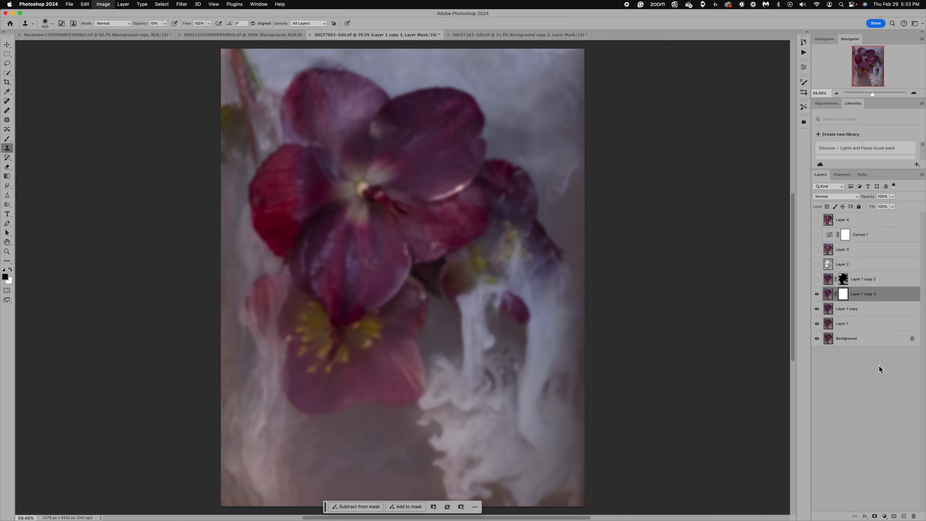
key("super+i")
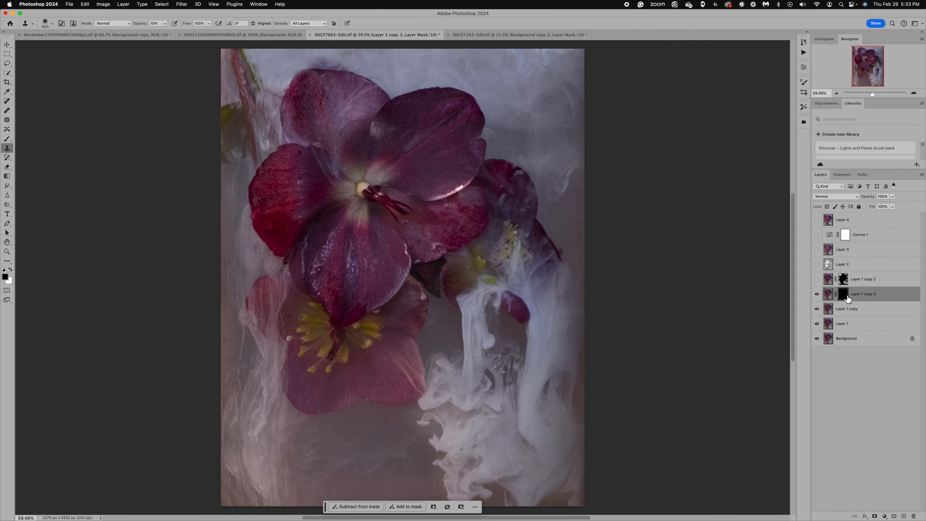
left_click(10, 270)
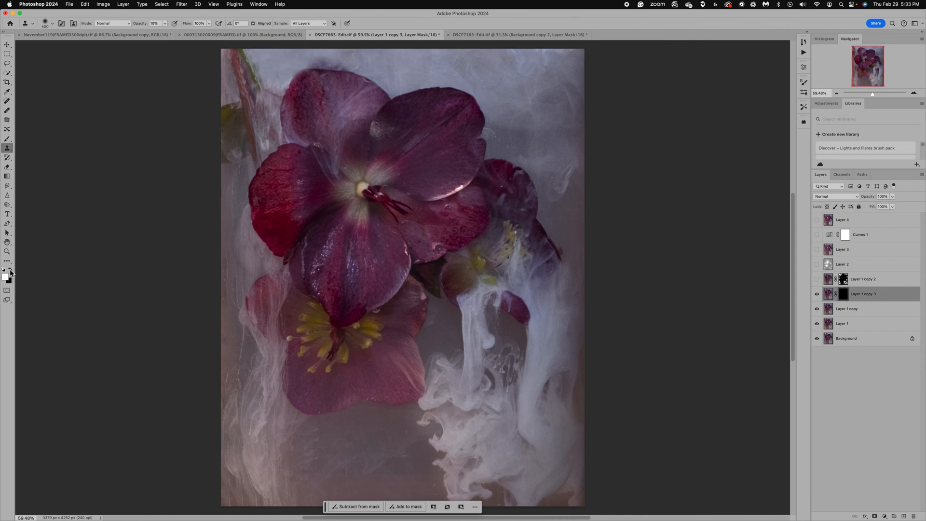
Step: Brush white at 24% opacity onto the mask around the photo's outer edges to reveal the blur, and compare with and without the layer
left_click(7, 139)
left_click(169, 23)
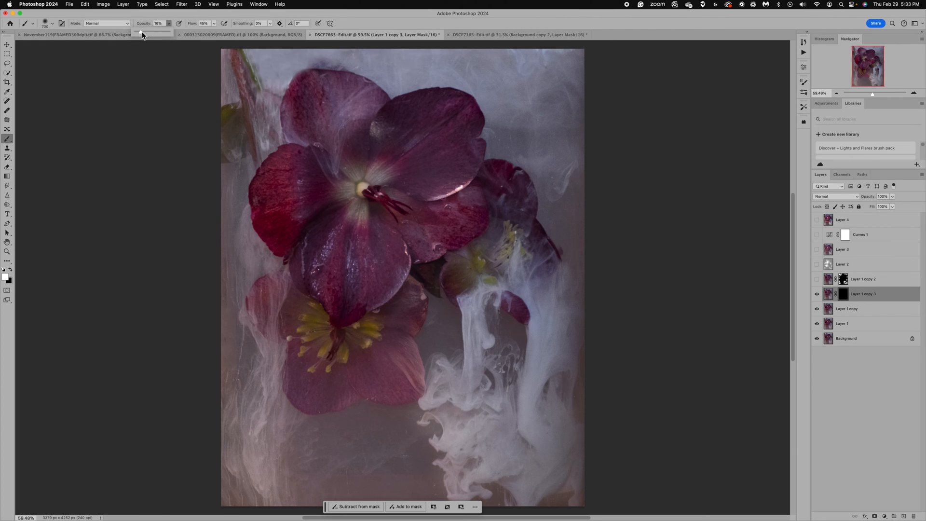
left_click_drag(143, 35, 145, 35)
left_click(247, 86)
mouse_move(247, 114)
left_mouse_down()
mouse_move(241, 109)
mouse_move(250, 144)
mouse_move(239, 123)
mouse_move(240, 83)
mouse_move(242, 97)
mouse_move(254, 72)
left_mouse_up()
mouse_move(220, 116)
left_mouse_down()
mouse_move(250, 130)
mouse_move(244, 62)
mouse_move(263, 112)
mouse_move(233, 83)
mouse_move(254, 126)
mouse_move(227, 145)
mouse_move(215, 214)
mouse_move(247, 465)
mouse_move(244, 372)
mouse_move(245, 487)
left_mouse_up()
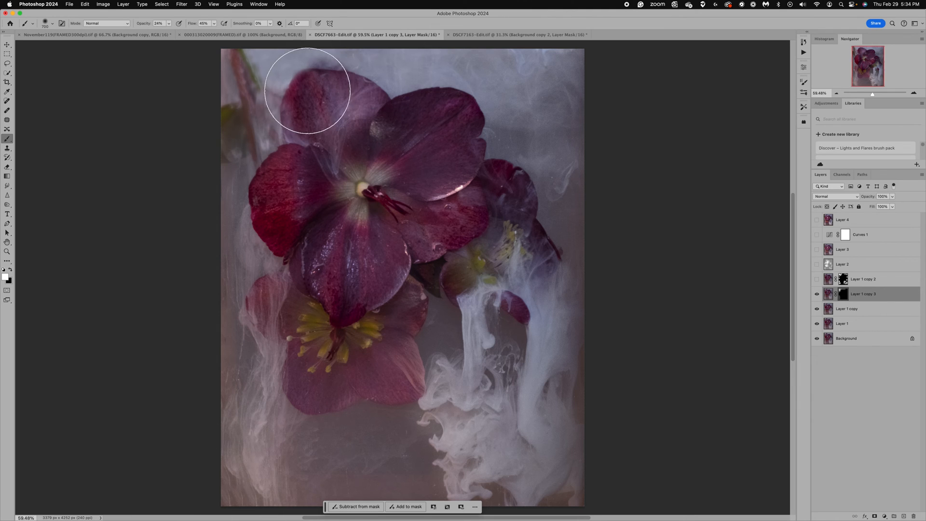
mouse_move(310, 86)
left_mouse_down()
mouse_move(325, 93)
mouse_move(348, 71)
left_mouse_up()
mouse_move(570, 68)
left_mouse_down()
mouse_move(564, 89)
mouse_move(529, 68)
mouse_move(564, 56)
left_mouse_up()
mouse_move(554, 396)
left_mouse_down()
mouse_move(504, 488)
mouse_move(597, 458)
mouse_move(579, 471)
left_mouse_up()
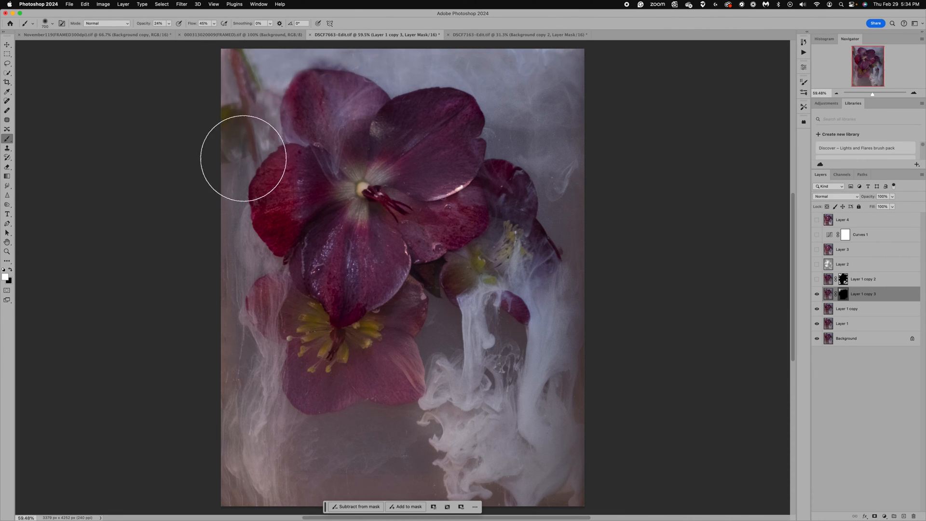
left_click(817, 295)
left_click(817, 296)
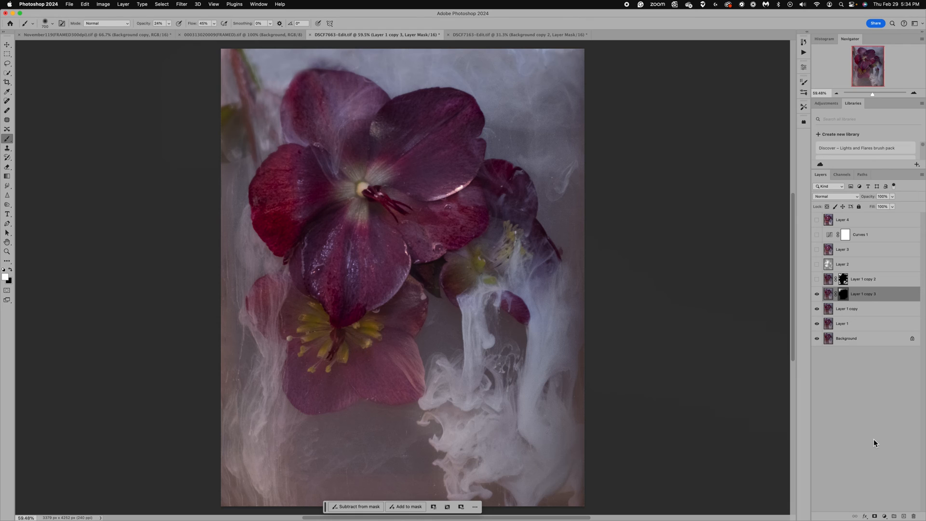
Step: Look at the Dodge and Burn tool choices, and create a new Overlay layer filled with 50% gray above the blurred layer
left_click(7, 205)
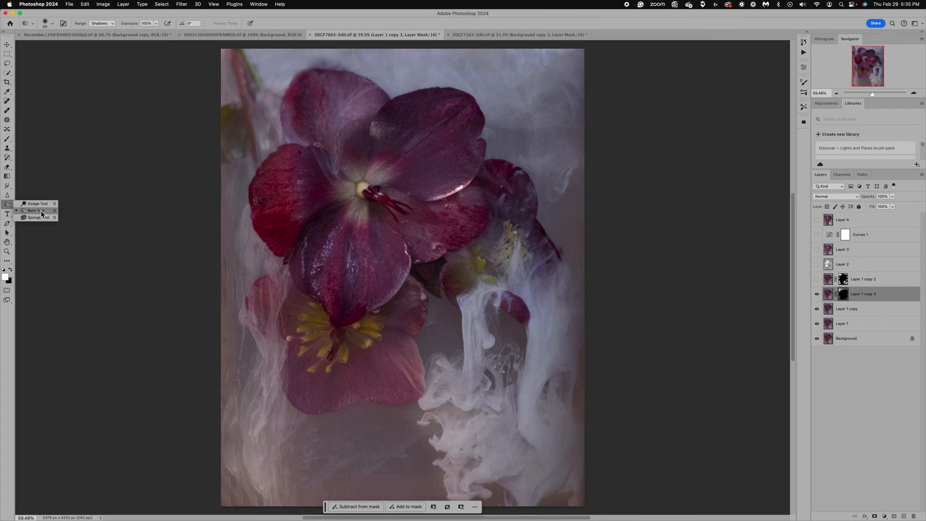
left_click(904, 516, "alt")
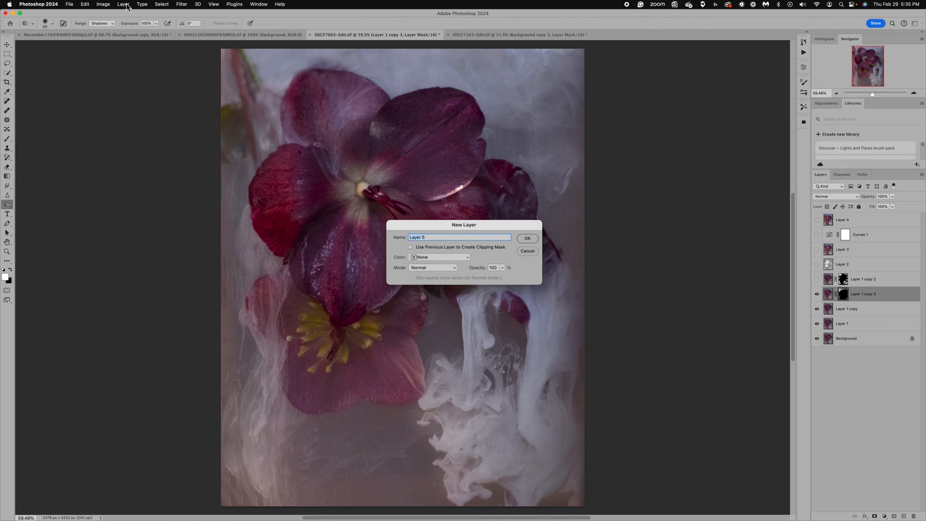
left_click(437, 268)
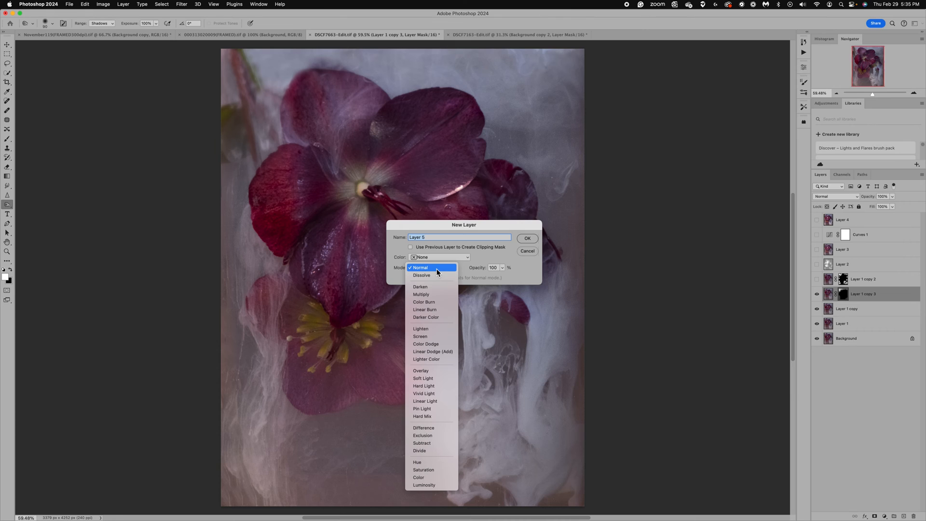
left_click(438, 371)
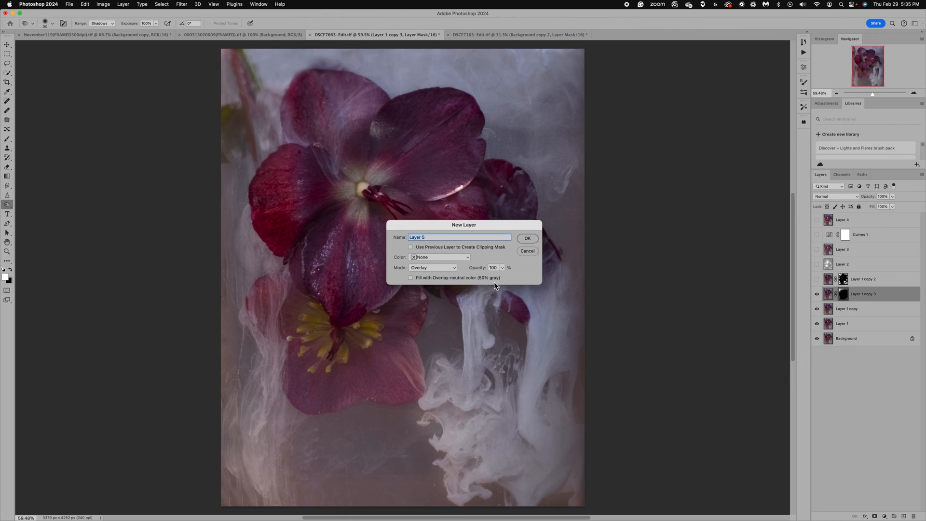
left_click(411, 278)
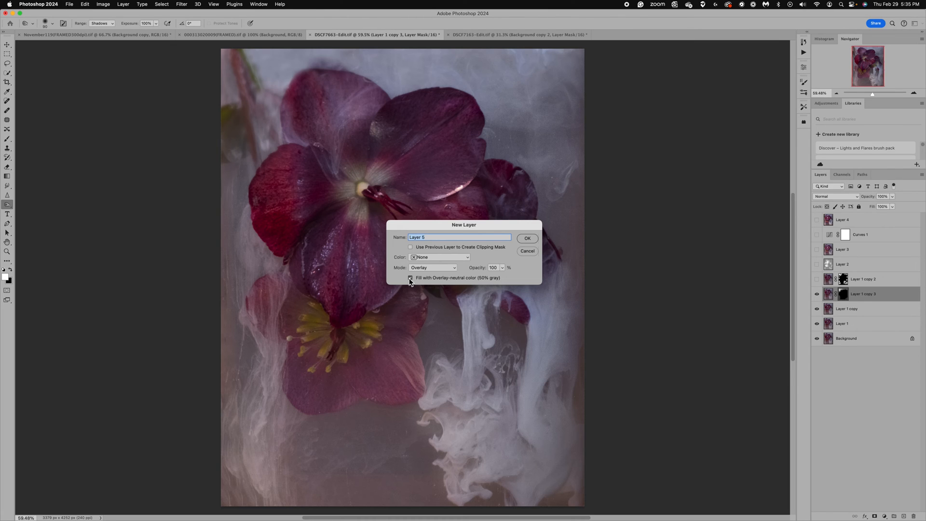
left_click(527, 239)
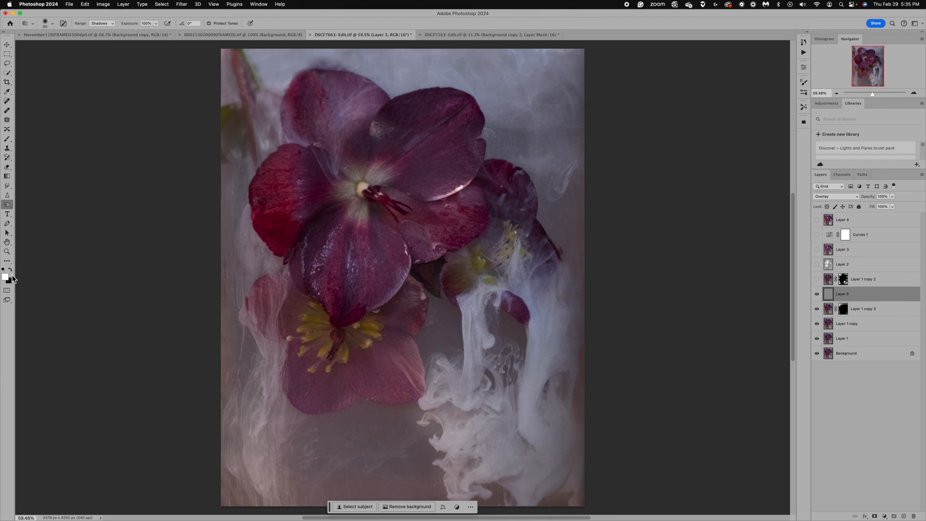
Step: Paint white with the Brush at a higher opacity on the gray Overlay layer to brighten the flower centers, petals and smoky areas
left_click(8, 139)
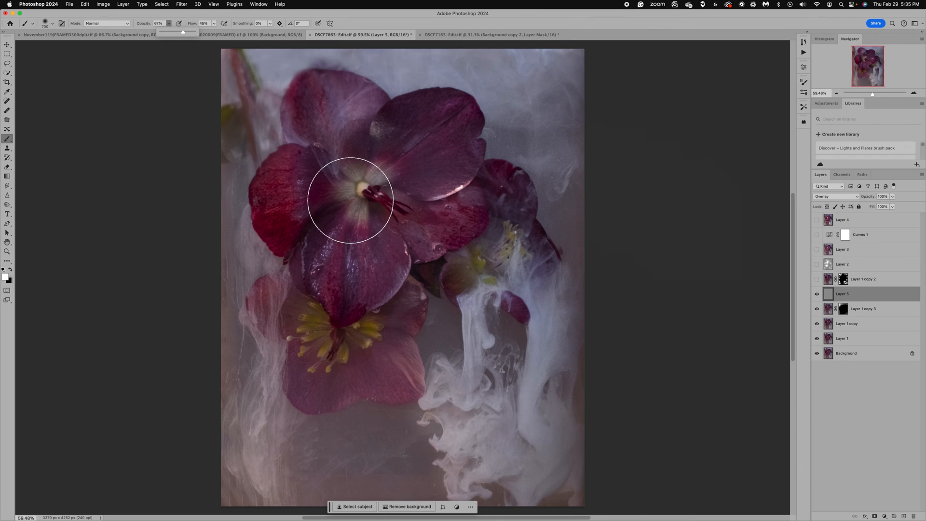
mouse_move(356, 193)
left_mouse_down()
mouse_move(375, 182)
mouse_move(384, 208)
mouse_move(289, 208)
mouse_move(326, 118)
mouse_move(341, 113)
mouse_move(356, 113)
mouse_move(393, 142)
mouse_move(438, 131)
mouse_move(439, 145)
mouse_move(411, 142)
mouse_move(452, 146)
mouse_move(451, 135)
mouse_move(452, 212)
mouse_move(490, 198)
left_mouse_up()
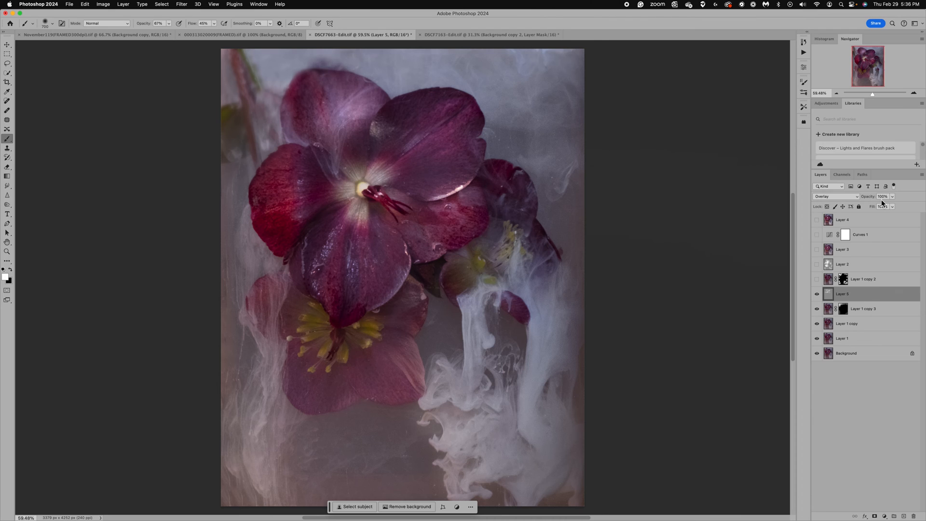
mouse_move(341, 337)
left_mouse_down()
mouse_move(331, 352)
mouse_move(274, 310)
mouse_move(334, 371)
mouse_move(375, 358)
mouse_move(383, 319)
left_mouse_up()
mouse_move(502, 242)
left_mouse_down()
mouse_move(524, 263)
mouse_move(506, 202)
mouse_move(552, 358)
mouse_move(535, 450)
mouse_move(463, 424)
mouse_move(459, 392)
left_mouse_up()
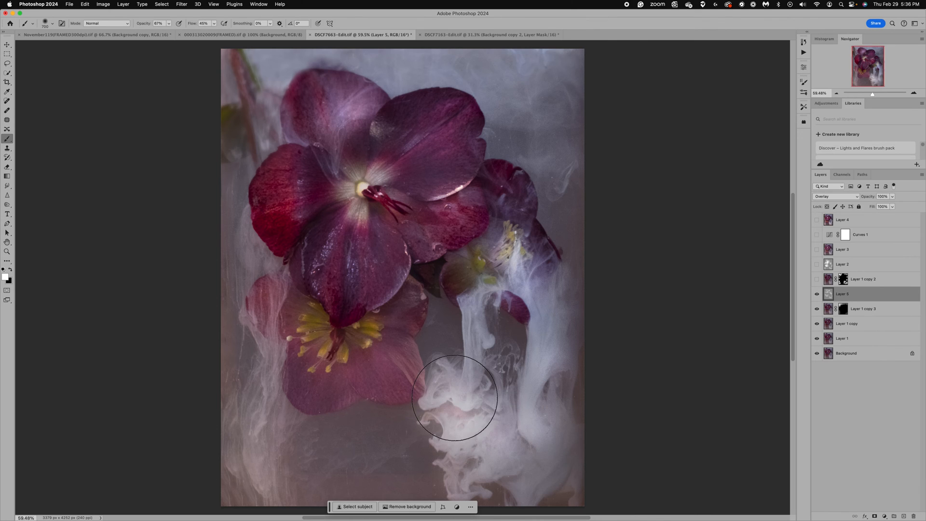
mouse_move(265, 424)
left_mouse_down()
mouse_move(261, 372)
mouse_move(261, 515)
mouse_move(231, 314)
mouse_move(254, 71)
mouse_move(291, 63)
mouse_move(278, 72)
mouse_move(327, 128)
left_mouse_up()
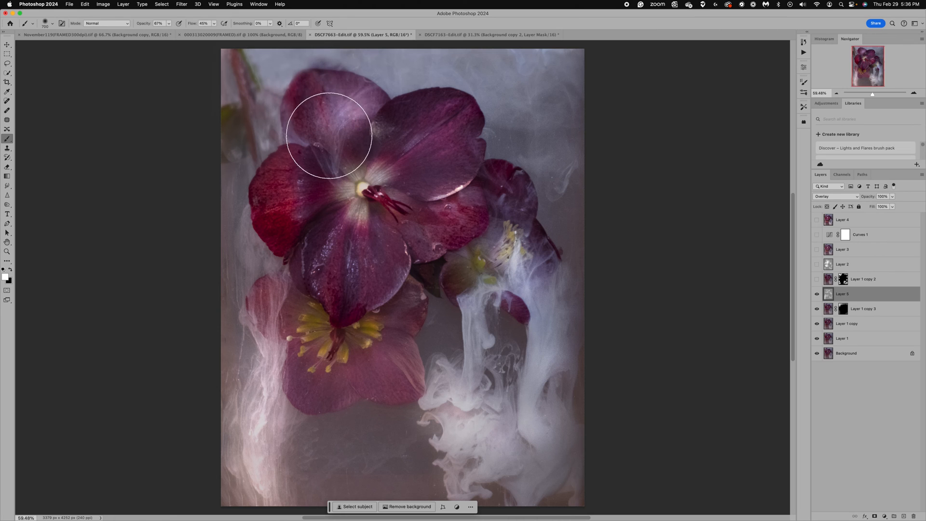
right_click(336, 106)
left_click(326, 113)
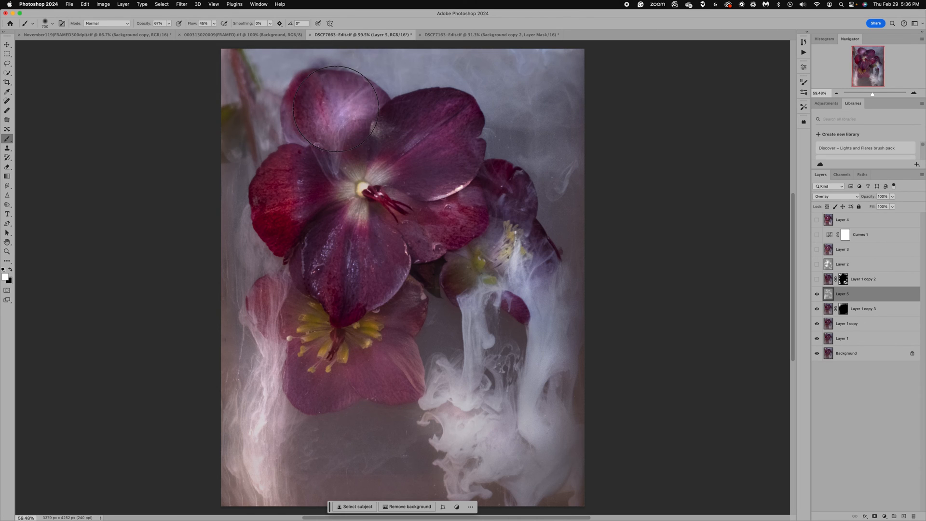
mouse_move(338, 65)
left_mouse_down()
mouse_move(503, 51)
mouse_move(563, 77)
mouse_move(526, 116)
mouse_move(534, 115)
mouse_move(512, 153)
mouse_move(550, 159)
mouse_move(571, 179)
mouse_move(568, 206)
left_mouse_up()
mouse_move(434, 295)
left_mouse_down()
mouse_move(321, 343)
mouse_move(367, 334)
mouse_move(361, 361)
mouse_move(398, 362)
mouse_move(391, 368)
mouse_move(399, 293)
mouse_move(314, 268)
mouse_move(366, 263)
mouse_move(400, 207)
mouse_move(362, 199)
mouse_move(371, 195)
mouse_move(326, 149)
mouse_move(293, 197)
mouse_move(297, 218)
mouse_move(448, 166)
mouse_move(321, 135)
mouse_move(323, 118)
mouse_move(365, 123)
left_mouse_up()
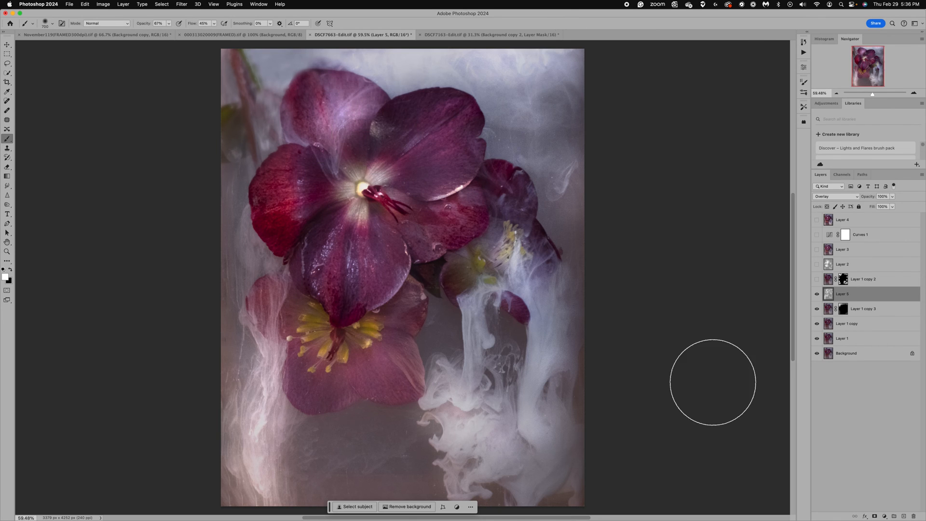
Step: Set the gray Overlay layer's opacity to 77%
left_click(892, 197)
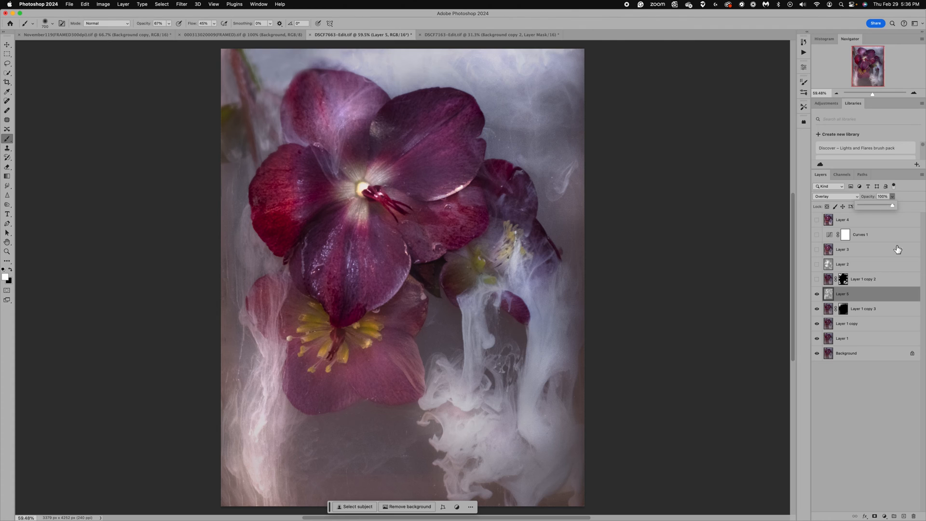
left_click(882, 206)
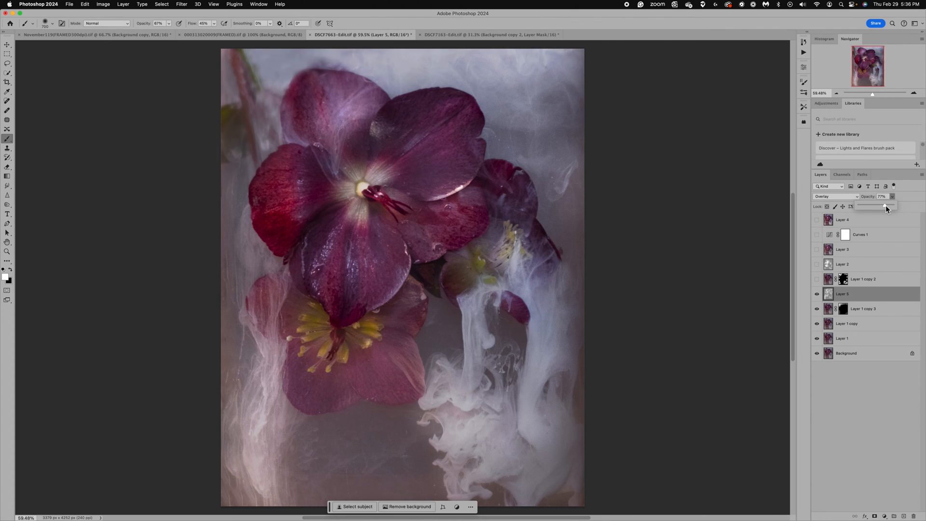
left_click_drag(885, 205, 887, 208)
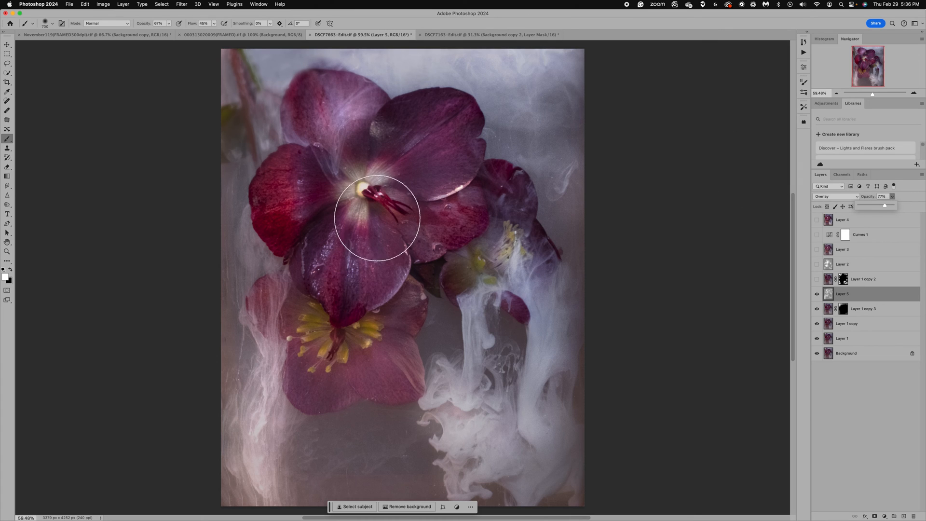
Step: Paint white over the upper flower's center on the gray Overlay layer, and set that layer's opacity to 68%
left_click(372, 206)
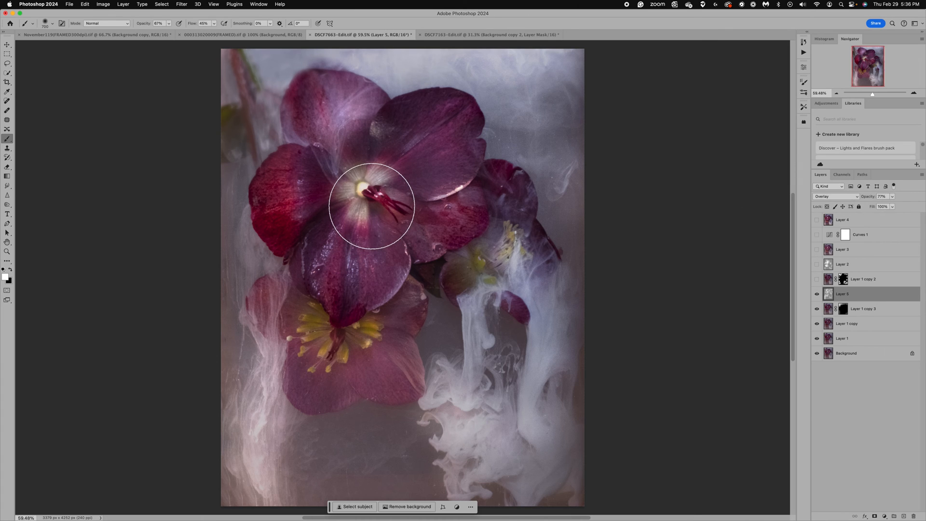
mouse_move(372, 205)
left_mouse_down()
mouse_move(377, 185)
mouse_move(364, 220)
mouse_move(333, 207)
mouse_move(337, 171)
mouse_move(356, 166)
mouse_move(403, 191)
left_mouse_up()
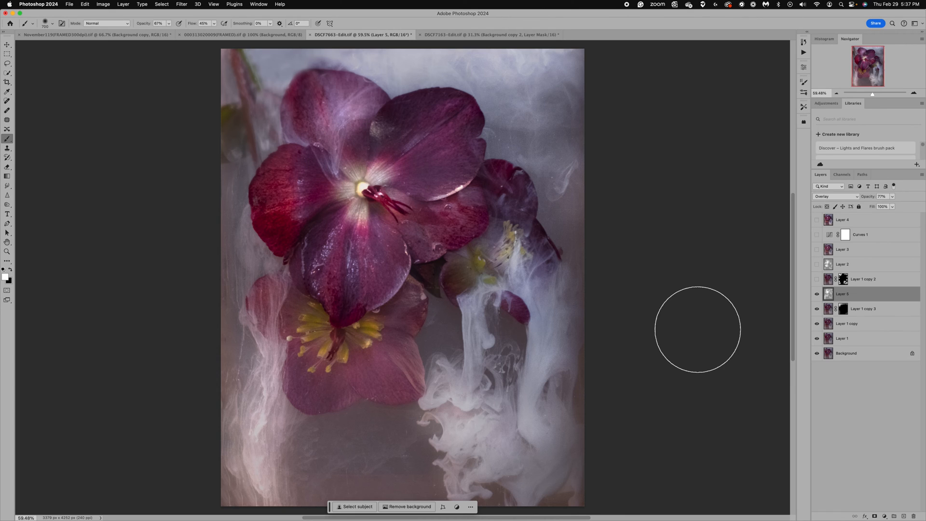
left_click(892, 197)
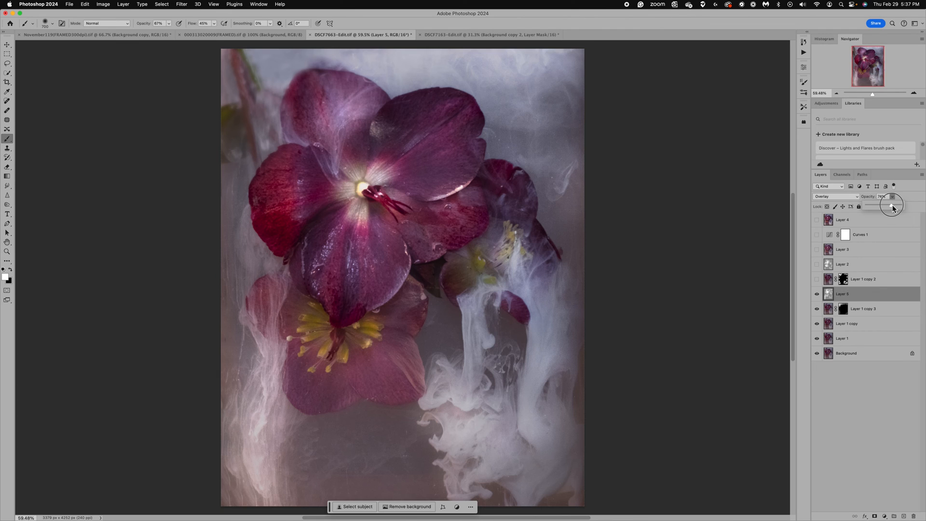
left_click_drag(893, 208, 891, 209)
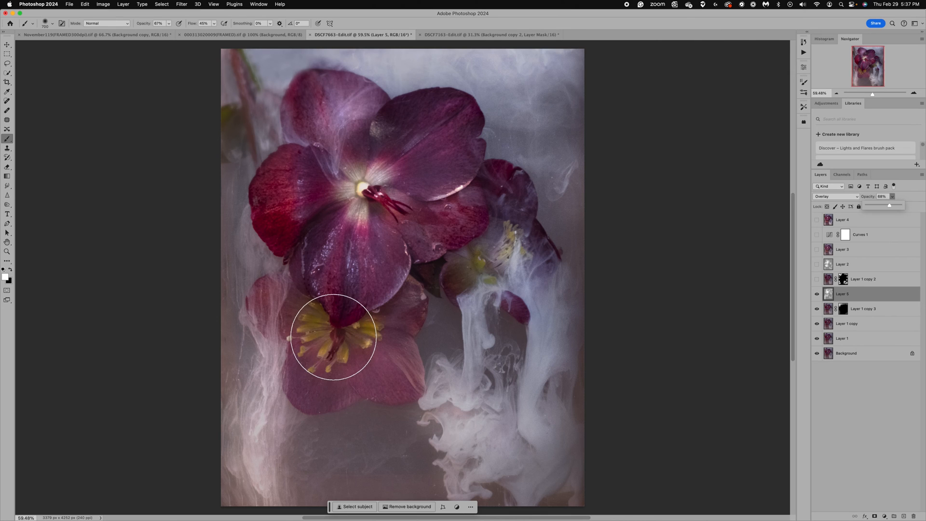
Step: Brighten the smoke beneath the flowers with white on the gray Overlay layer, and compare the image with and without the layer
left_click(333, 335)
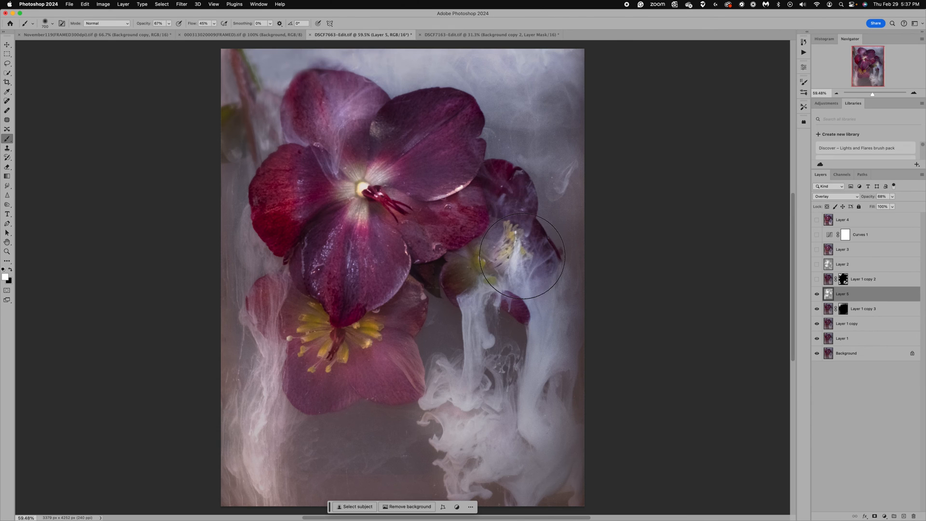
mouse_move(574, 429)
left_mouse_down()
mouse_move(526, 443)
mouse_move(588, 284)
mouse_move(547, 348)
mouse_move(516, 433)
mouse_move(477, 452)
left_mouse_up()
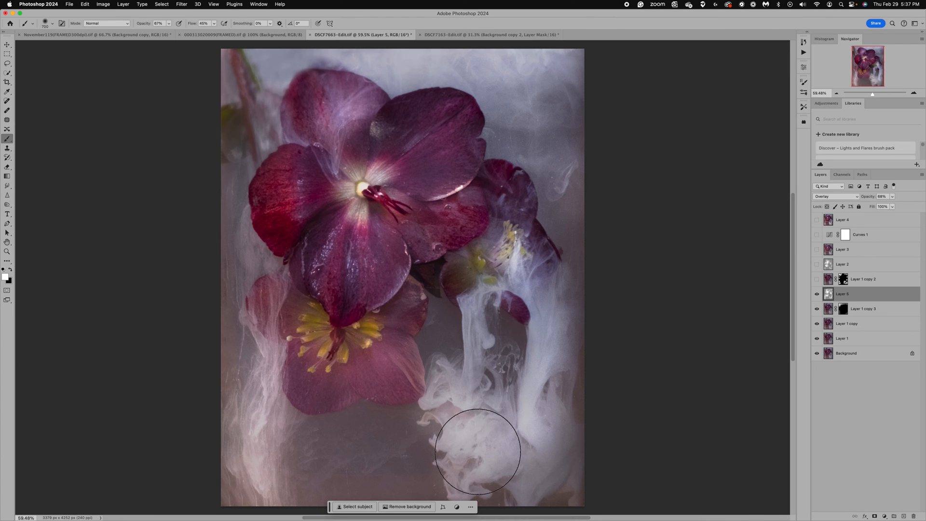
left_click(817, 294)
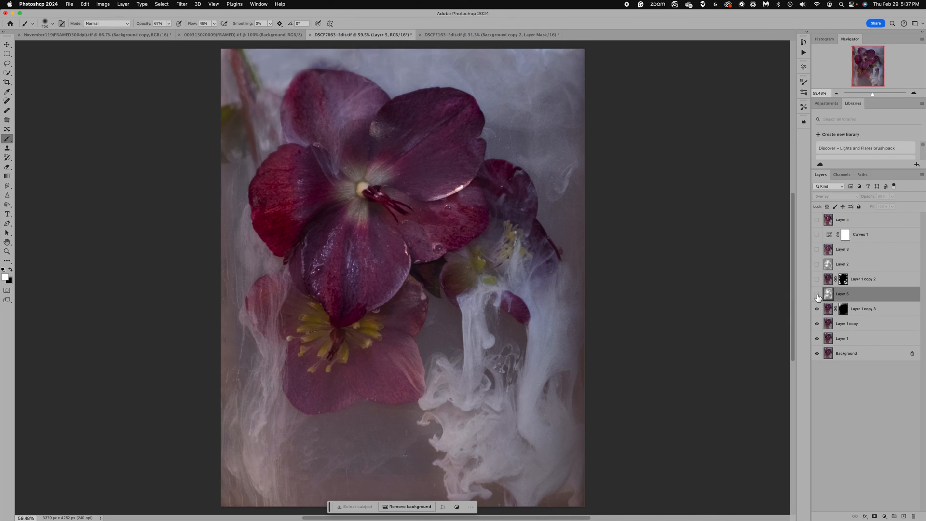
left_click(817, 294)
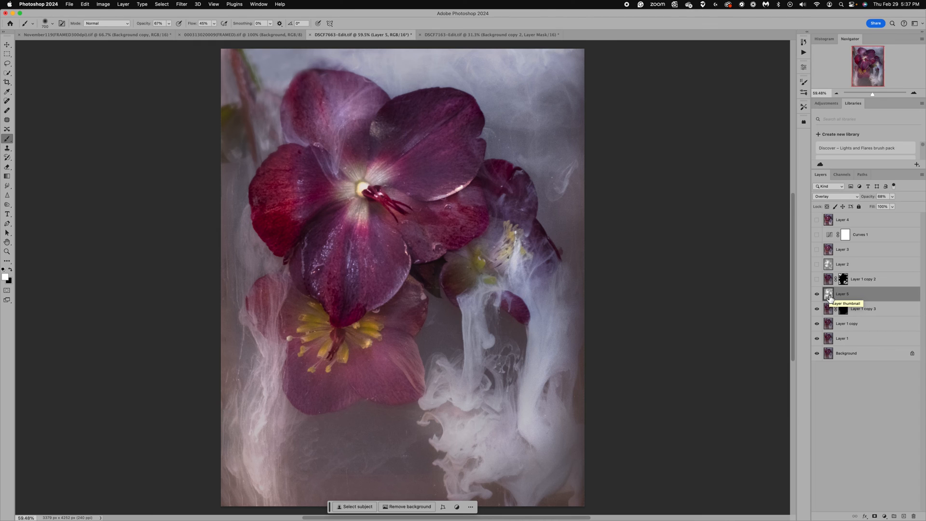
Step: Add a Curves adjustment layer above the gray Overlay layer, darkening the shadows to input 62, output 55 and raising the highlights slightly
left_click(886, 518)
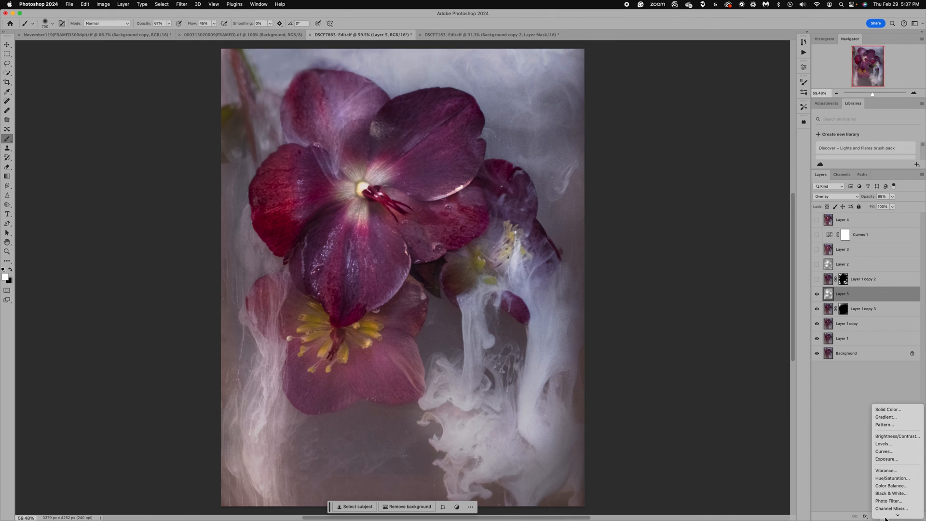
left_click(884, 451)
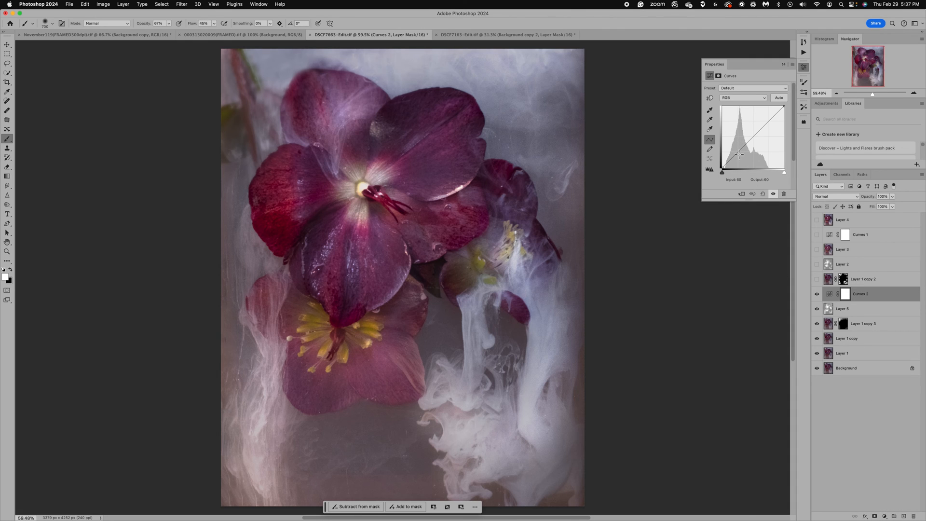
left_click(738, 153)
left_click_drag(738, 153, 740, 157)
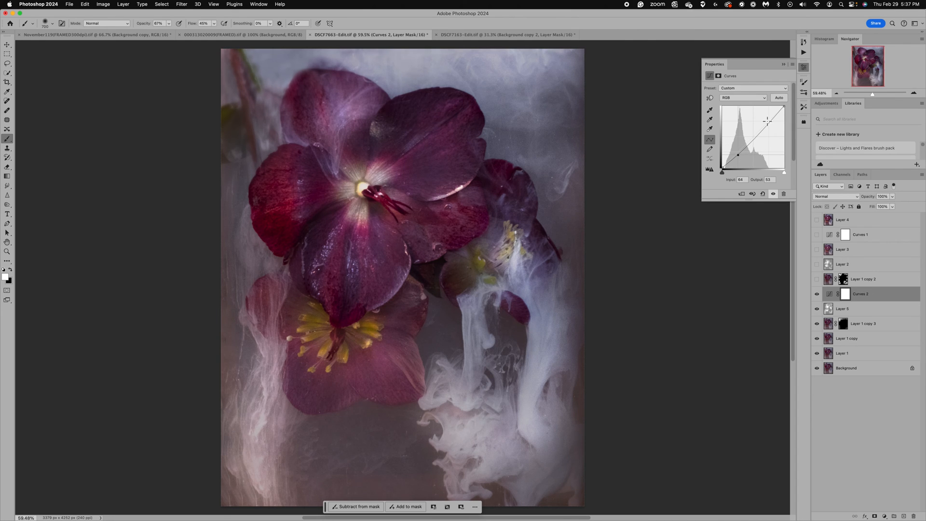
left_click_drag(767, 125, 765, 121)
left_click_drag(740, 156, 738, 155)
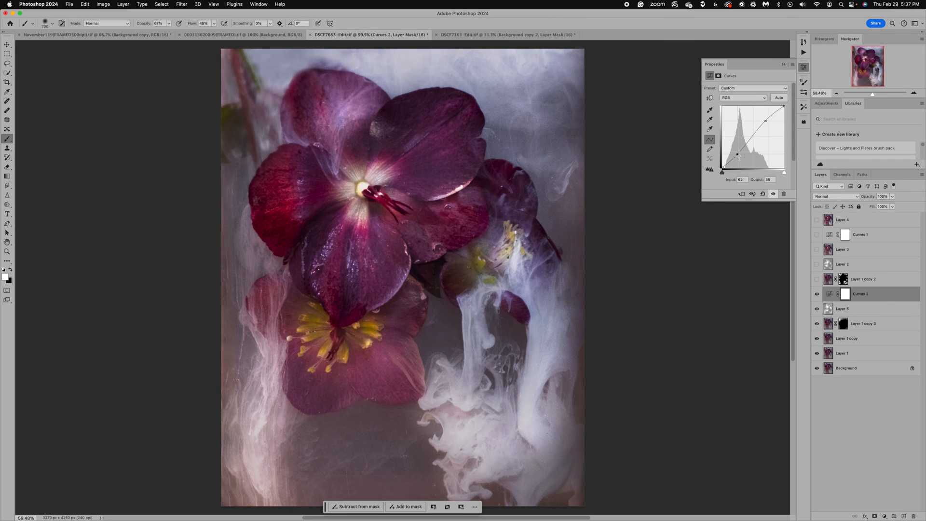
Step: Compare the image with and without the new Curves layer, and ease its shadow point to input 60, output 60
left_click(817, 294)
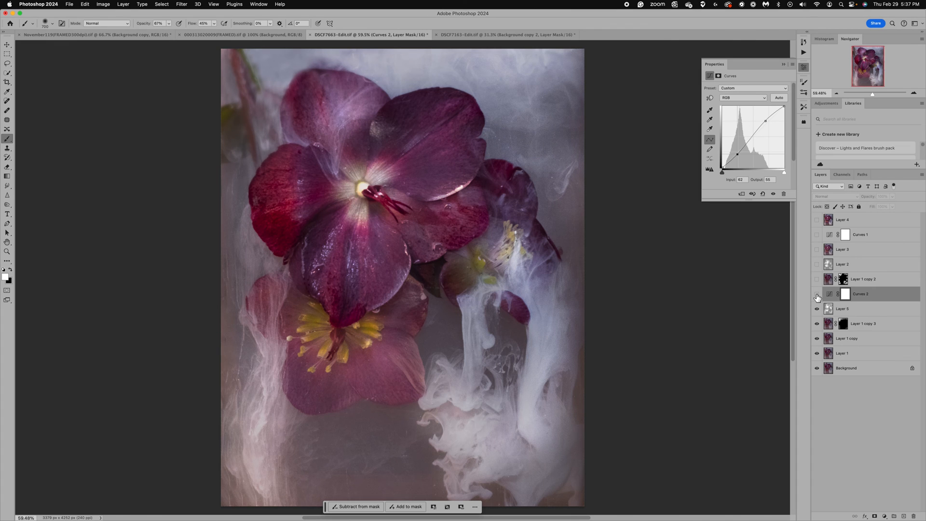
left_click(817, 295)
left_click(816, 294)
left_click(816, 295)
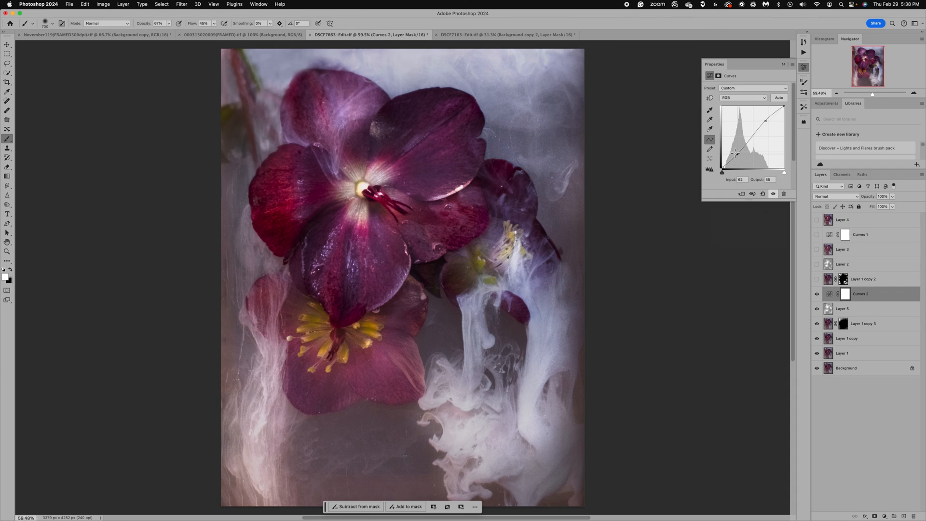
left_click(738, 154)
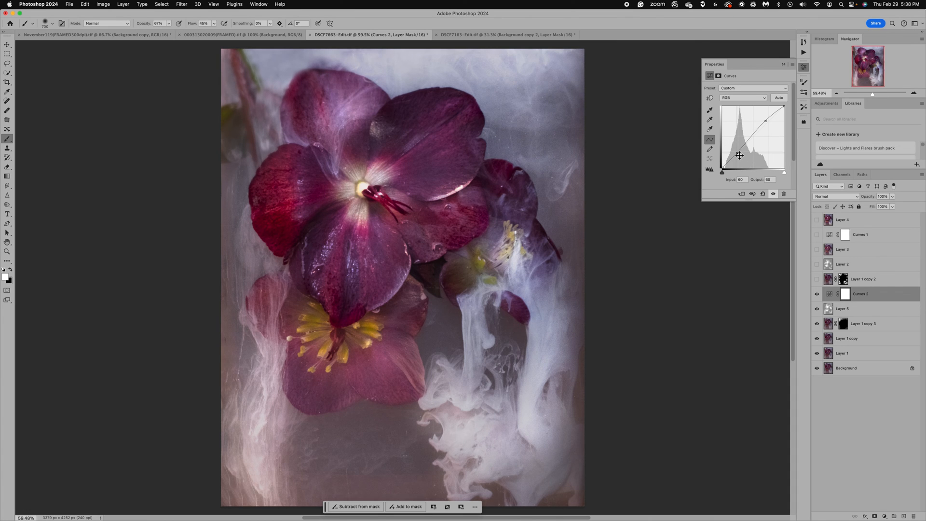
left_click(817, 295)
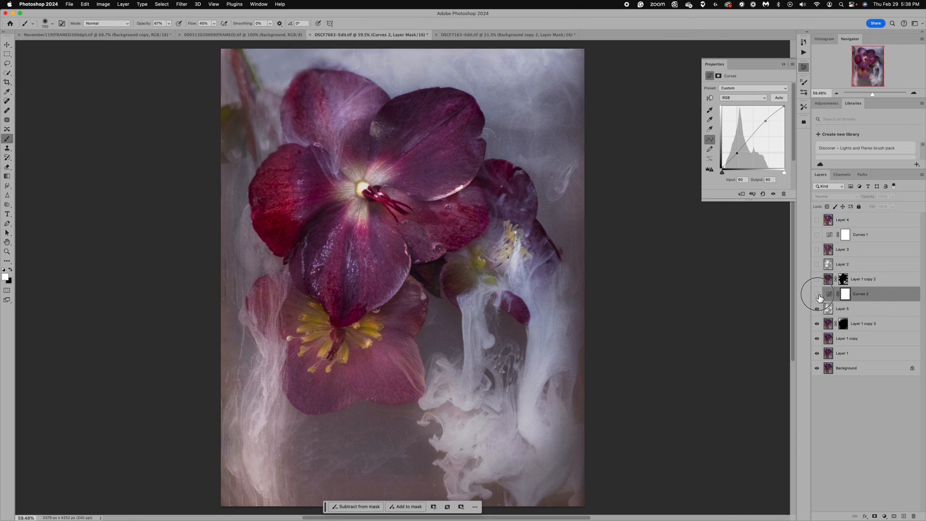
left_click(818, 295)
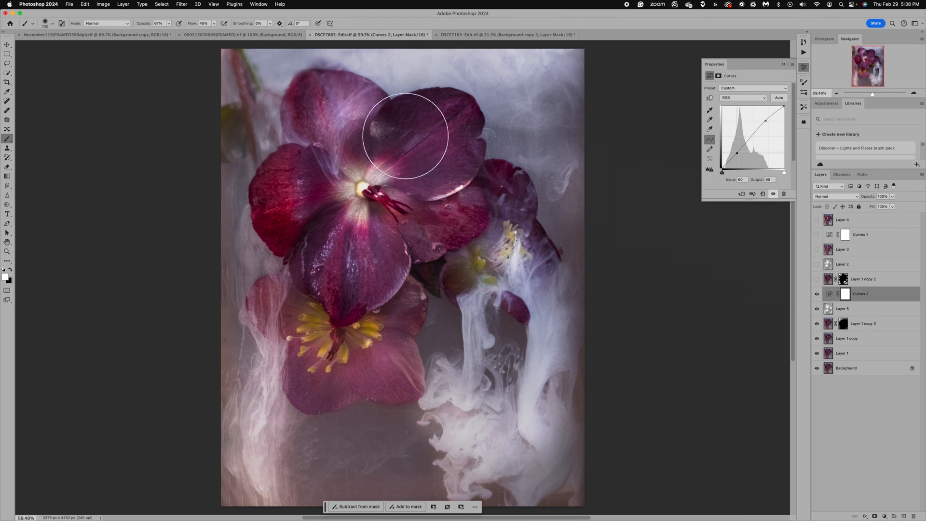
Step: Stamp all visible layers into a new merged layer above the new Curves adjustment
left_click(867, 296)
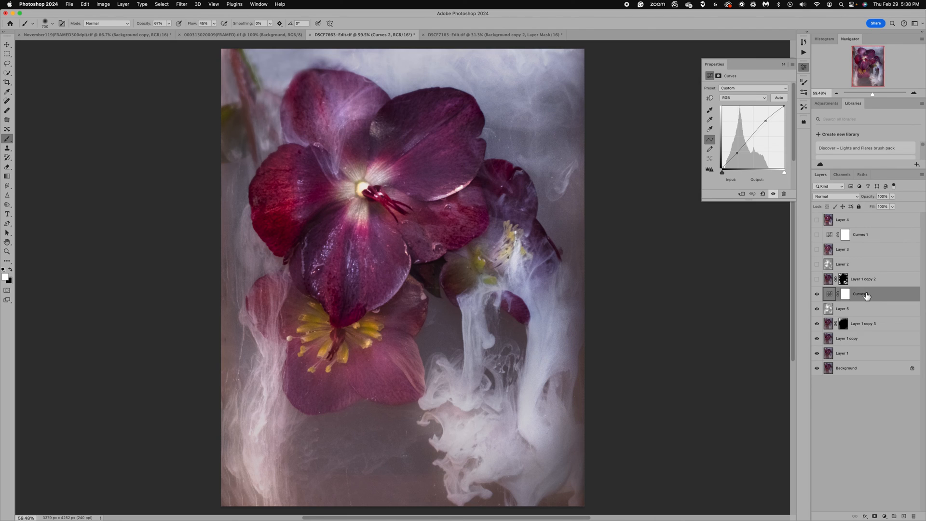
key("super+alt+shift+e")
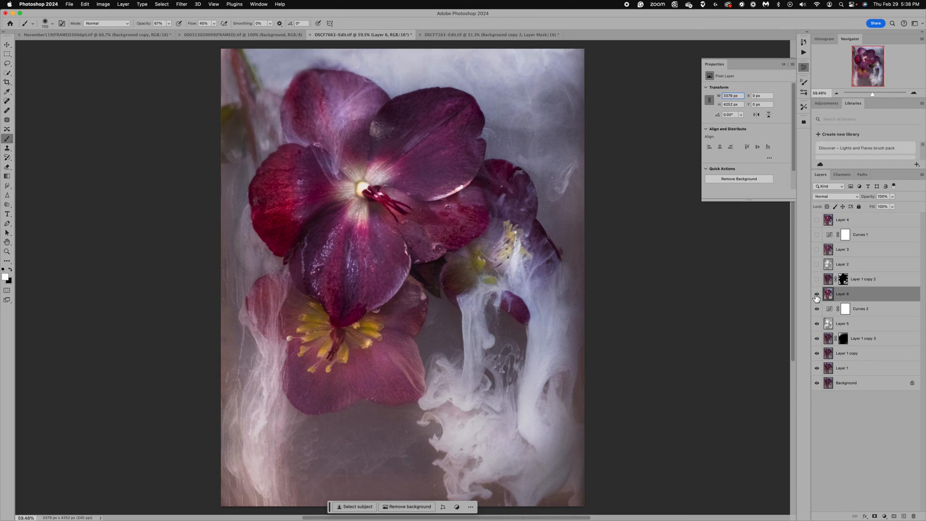
left_click(783, 65)
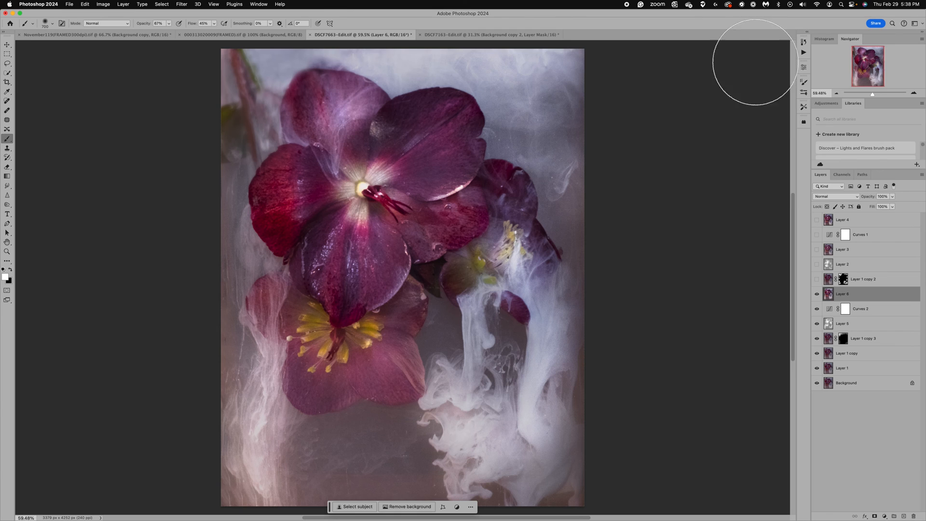
Step: Clone Stamp nearby petal texture over the pale spot on the upper-right petal at 10% opacity with a 175-pixel brush
left_click(7, 148)
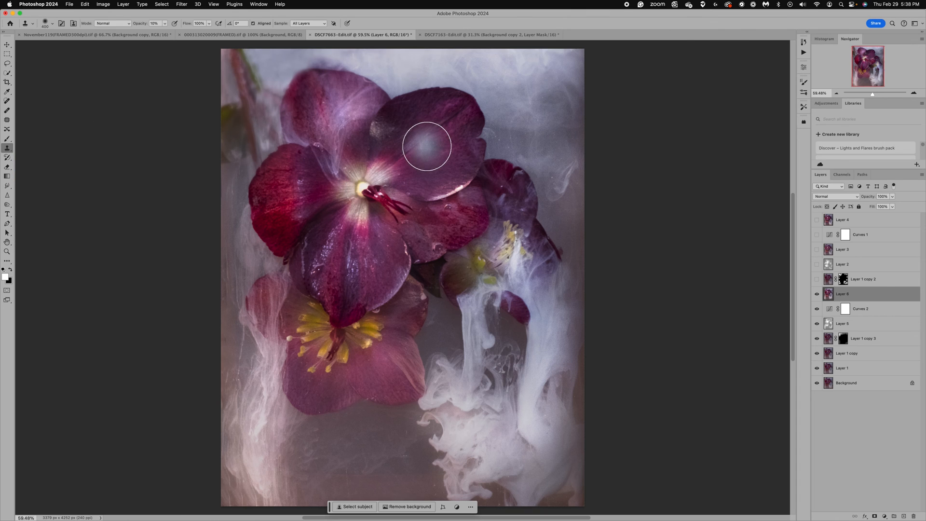
key("bracketleft")
key("bracketleft")
key("bracketleft")
key("bracketleft")
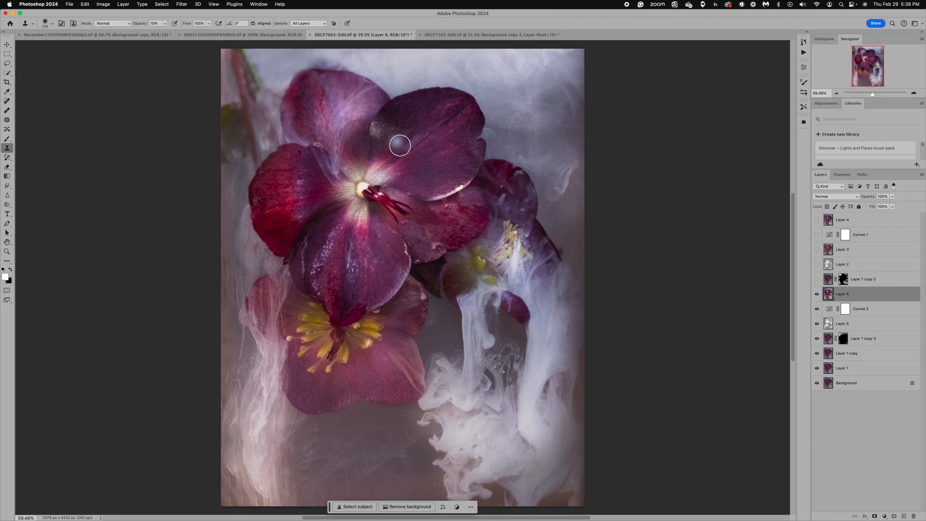
left_click(398, 143, "alt")
mouse_move(389, 145)
left_mouse_down()
mouse_move(382, 139)
mouse_move(392, 126)
mouse_move(381, 127)
left_mouse_up()
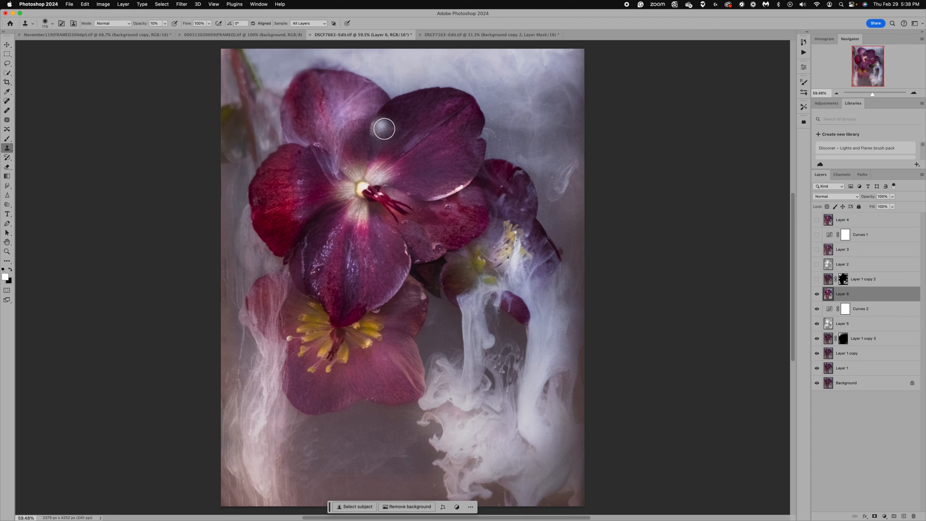
Step: Raise the Clone Stamp opacity to 100% and clone over the pale spot and surrounding area of the upper-right petal
left_click(165, 23)
left_click_drag(166, 30, 208, 34)
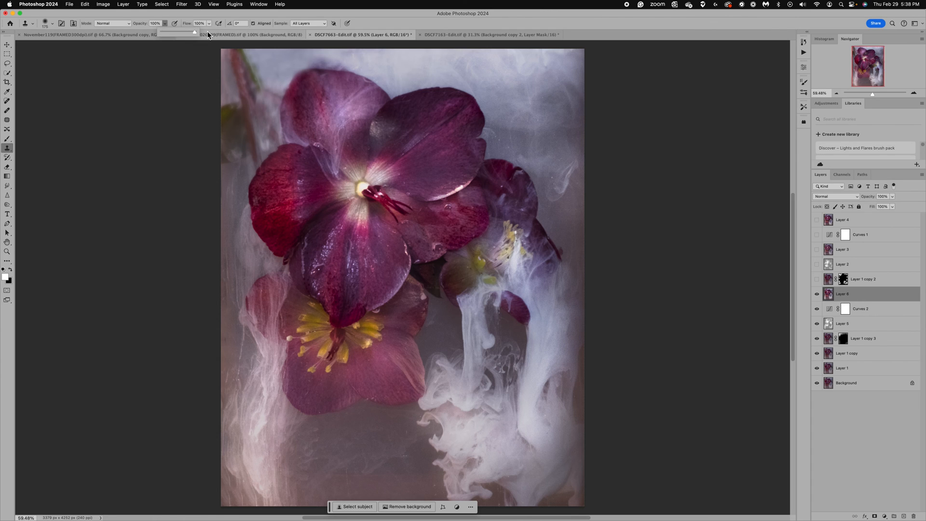
left_click(399, 149)
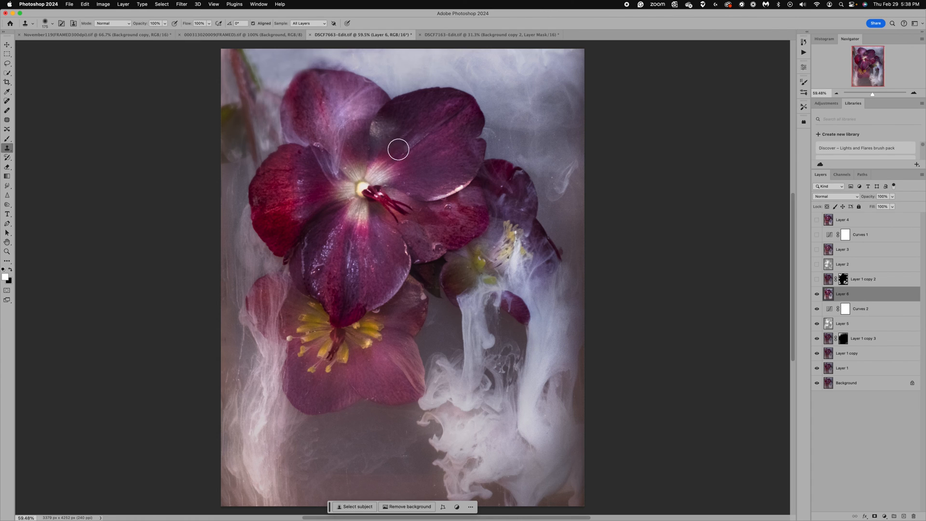
mouse_move(384, 145)
left_mouse_down()
mouse_move(393, 130)
mouse_move(385, 134)
mouse_move(400, 129)
mouse_move(382, 124)
mouse_move(381, 134)
mouse_move(381, 126)
left_mouse_up()
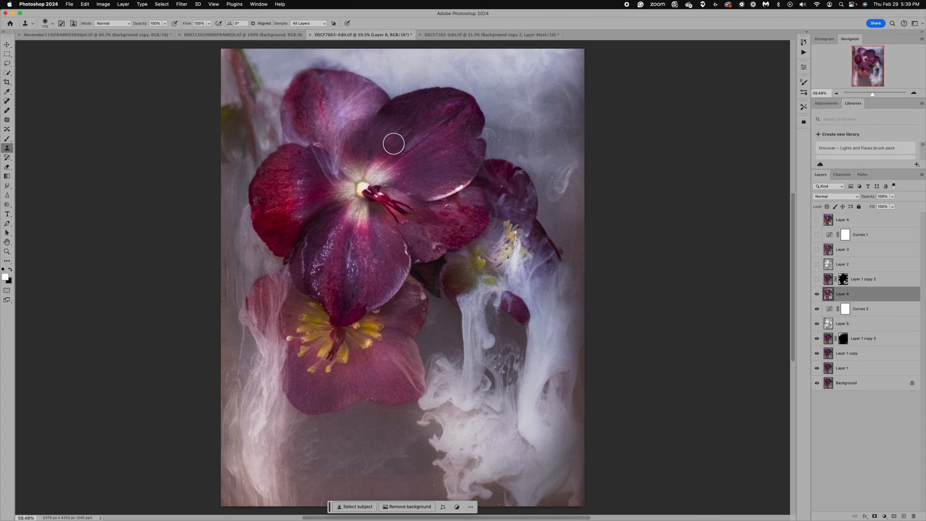
left_click_drag(392, 140, 413, 124)
left_click(892, 196)
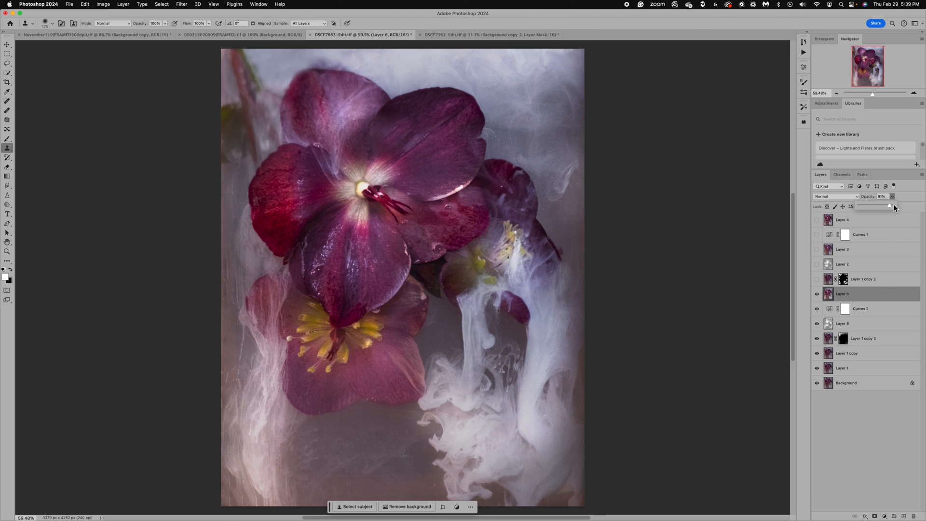
left_click_drag(893, 204, 894, 205)
left_click(183, 5)
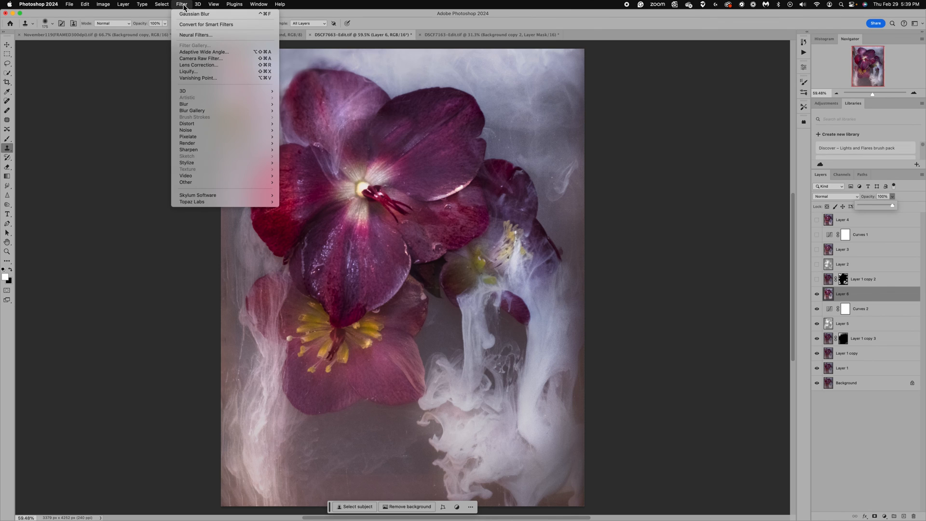
left_click(622, 175)
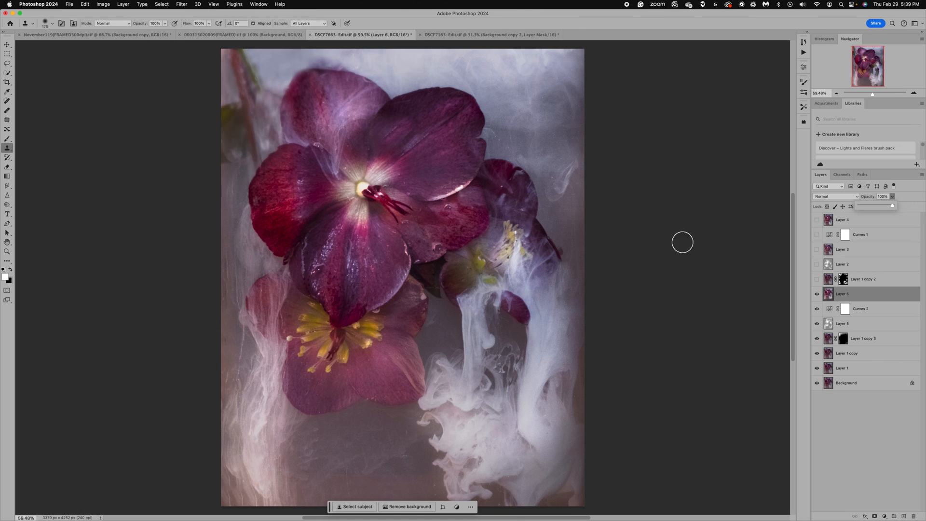
Step: Apply a 13.4-pixel Gaussian Blur to a duplicate of the retouched merged layer, and hide the blurred copy behind a black layer mask
left_click(829, 299)
key("super+j")
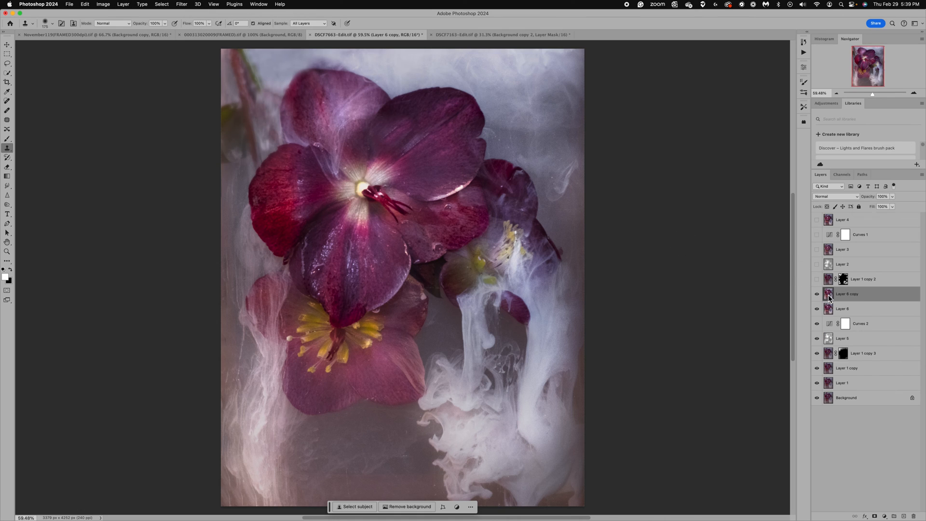
left_click(183, 5)
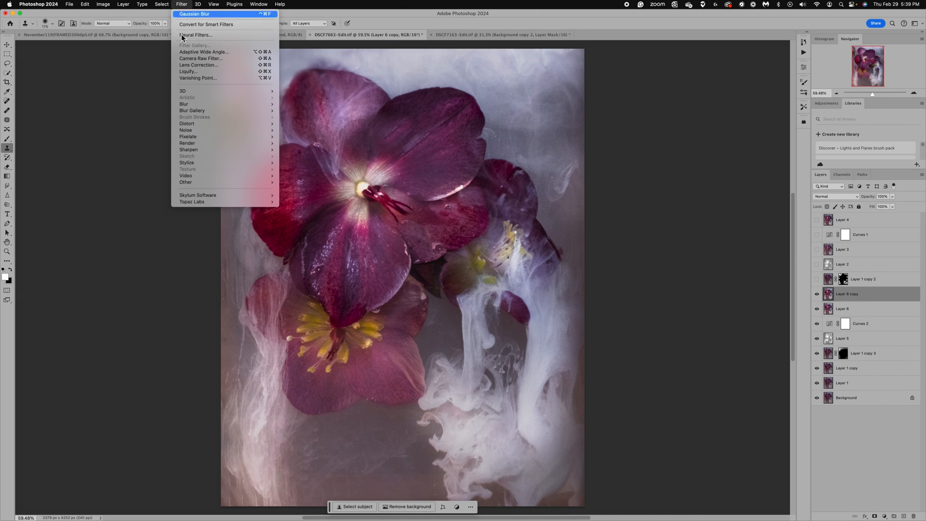
mouse_move(198, 105)
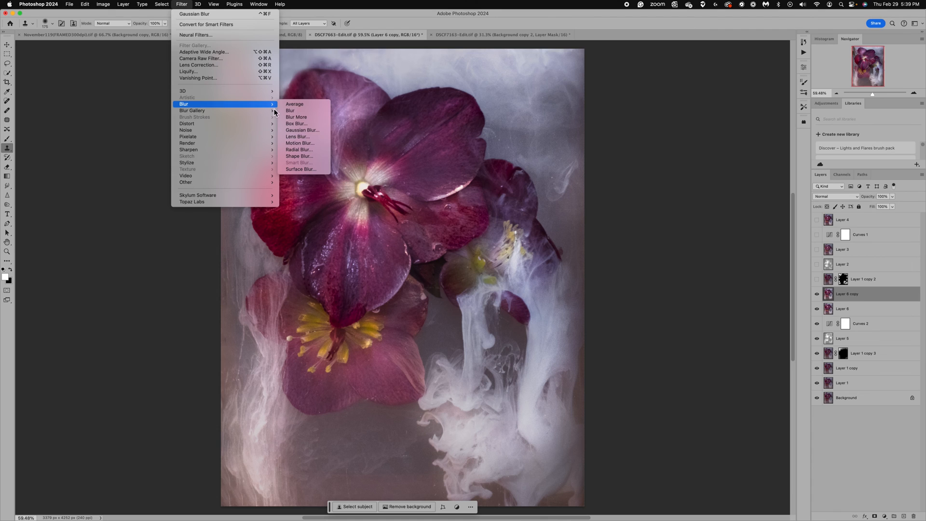
left_click(310, 129)
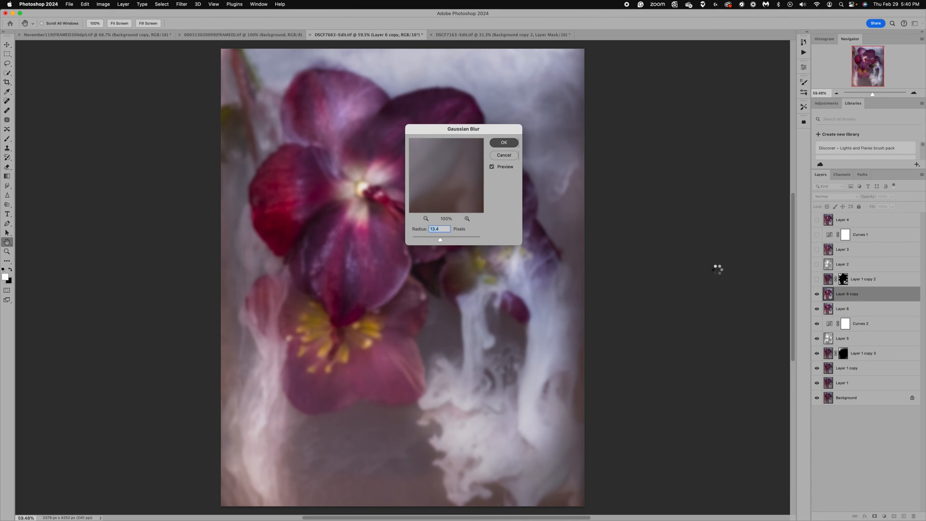
key("Return")
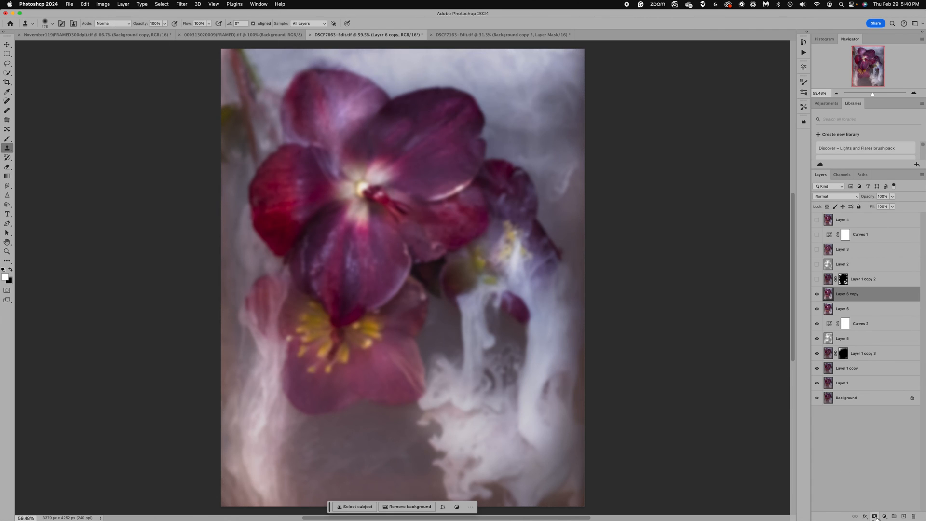
left_click(875, 517, "alt")
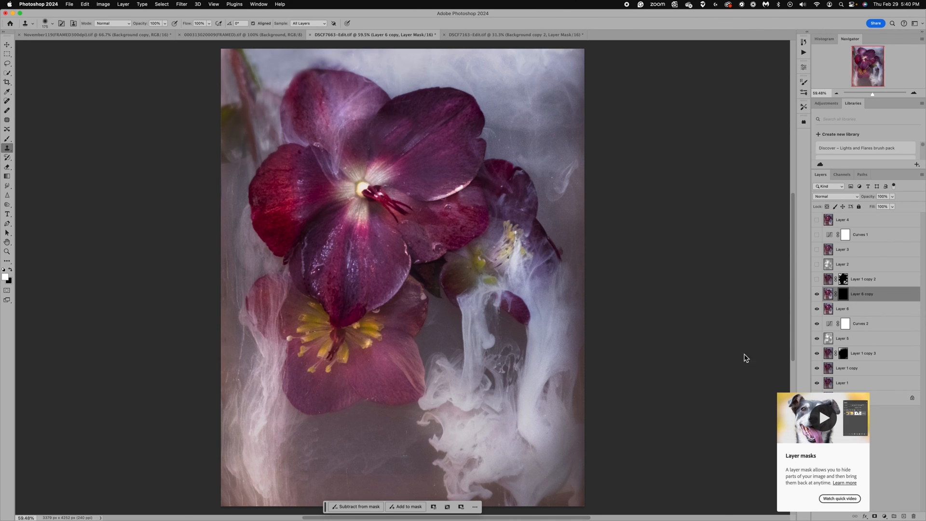
Step: Paint white at 15% opacity with a 300-pixel brush on the blurred copy's mask over the upper-right petal
left_click(8, 139)
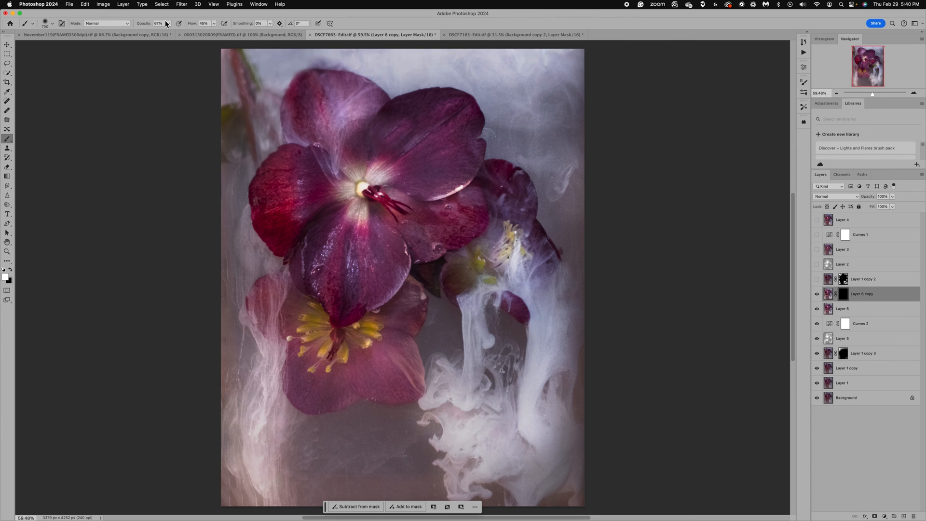
left_click_drag(169, 26, 151, 32)
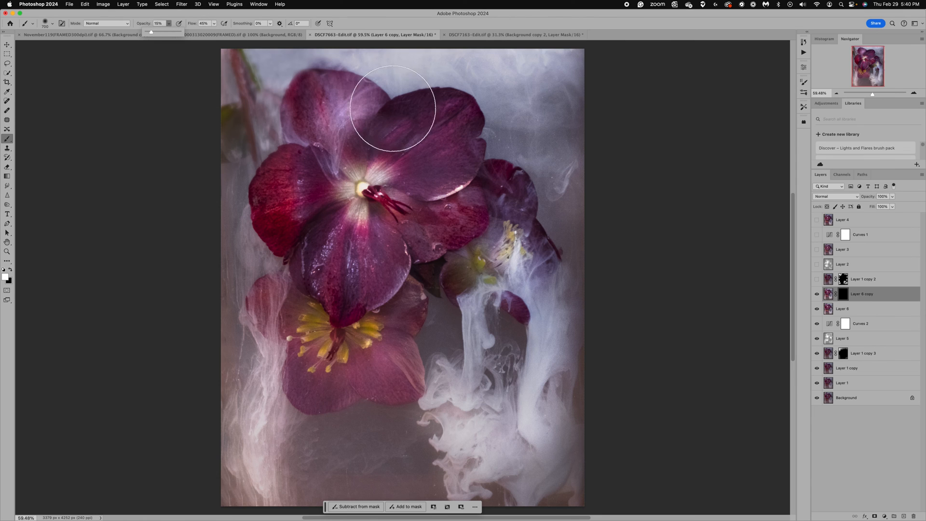
left_click(397, 133)
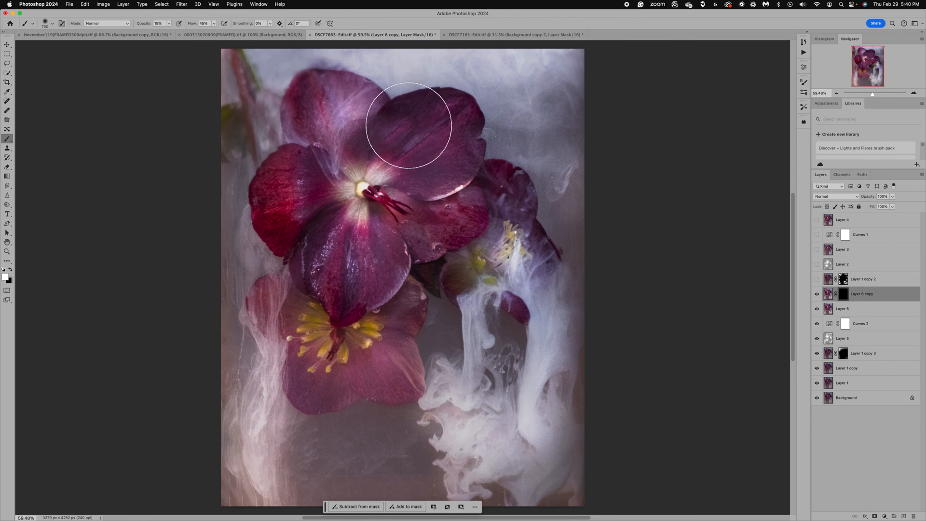
key("bracketleft")
key("bracketleft")
key("bracketleft")
key("bracketleft")
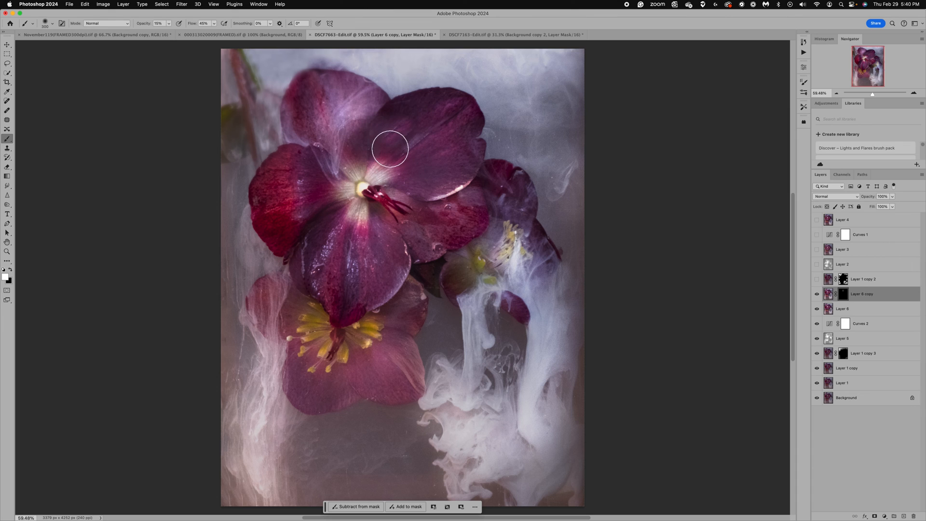
mouse_move(411, 124)
left_mouse_down()
mouse_move(387, 145)
mouse_move(405, 142)
mouse_move(410, 151)
mouse_move(426, 133)
mouse_move(425, 109)
mouse_move(445, 116)
mouse_move(454, 134)
mouse_move(441, 139)
mouse_move(447, 112)
mouse_move(472, 120)
mouse_move(449, 180)
left_mouse_up()
Step: Paint more of the blur into the mask across the large flower's lower petal
right_click(315, 268)
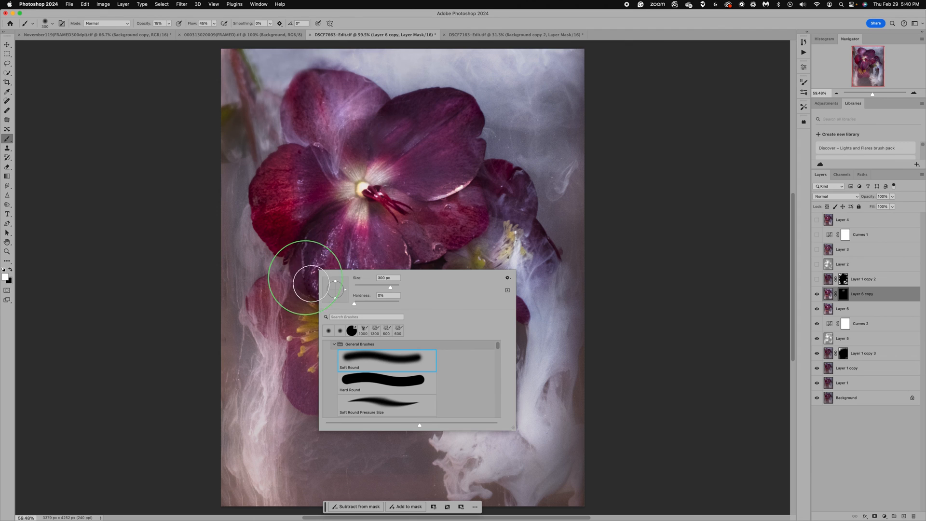
left_click(333, 244)
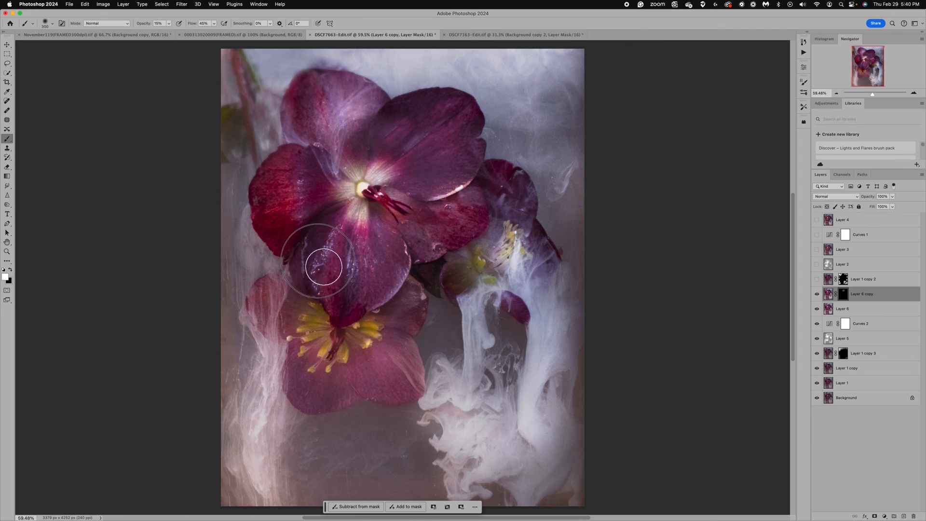
mouse_move(352, 249)
left_mouse_down()
mouse_move(361, 288)
mouse_move(383, 265)
mouse_move(392, 279)
mouse_move(374, 259)
mouse_move(327, 287)
mouse_move(341, 257)
mouse_move(407, 241)
left_mouse_up()
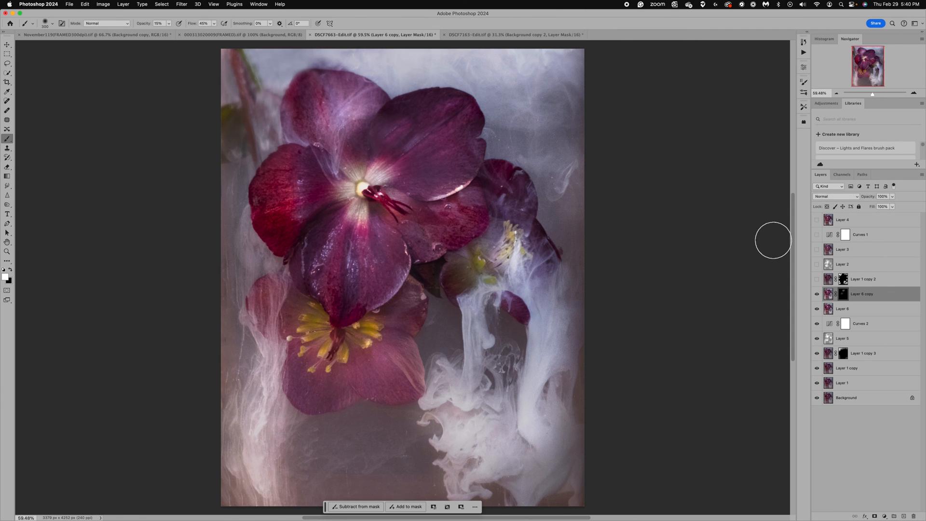
Step: Toggle the visibility of Layer 6 copy and Layer 6 to compare the image with and without the retouching
left_click(817, 295)
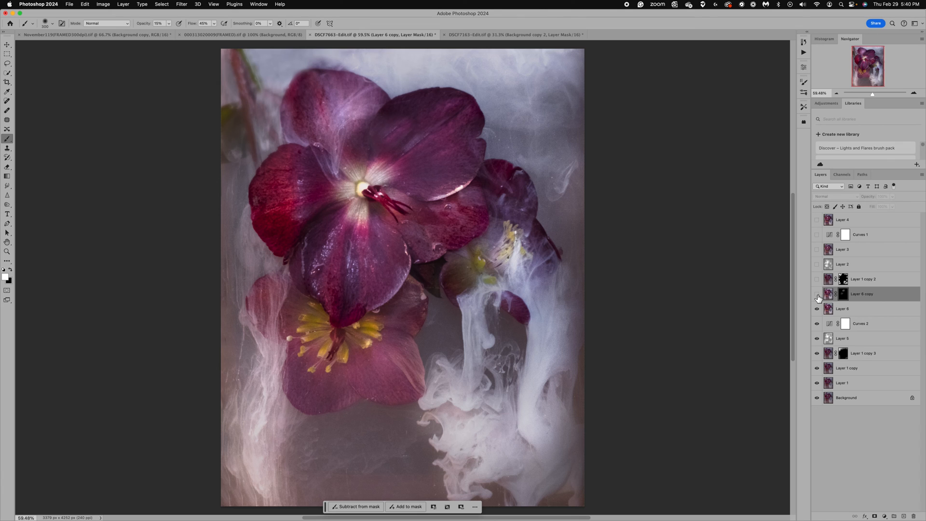
left_click(817, 309)
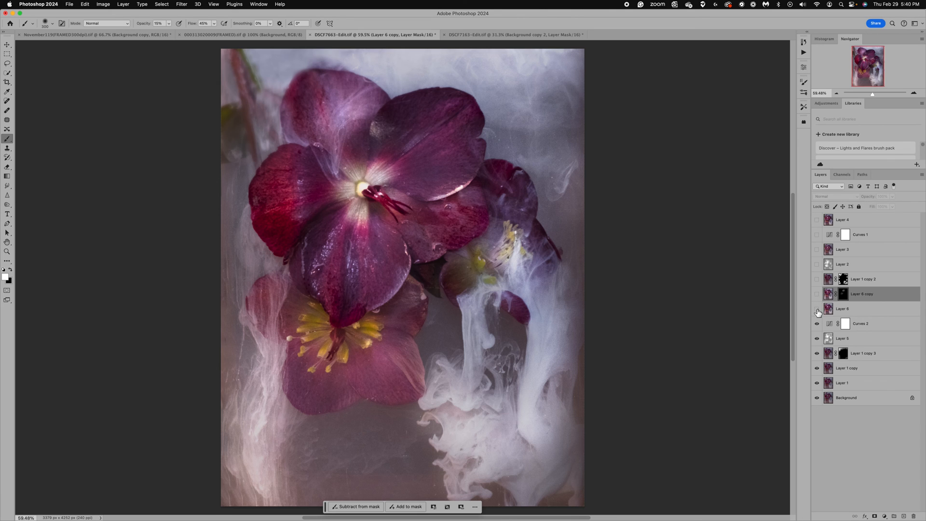
left_click(817, 309)
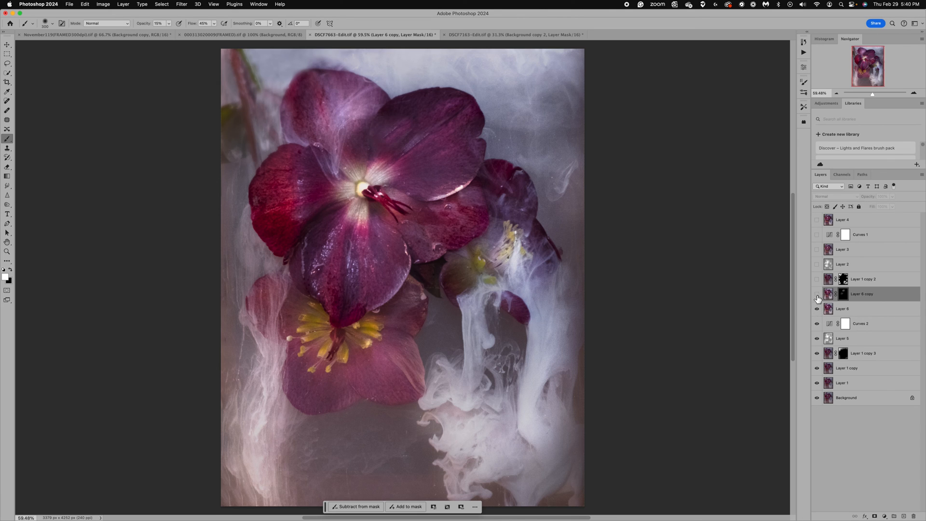
left_click(817, 295)
Step: Try to Clone Stamp petal texture over the upper-right petal on the blurred Layer 6 copy
left_click(828, 294)
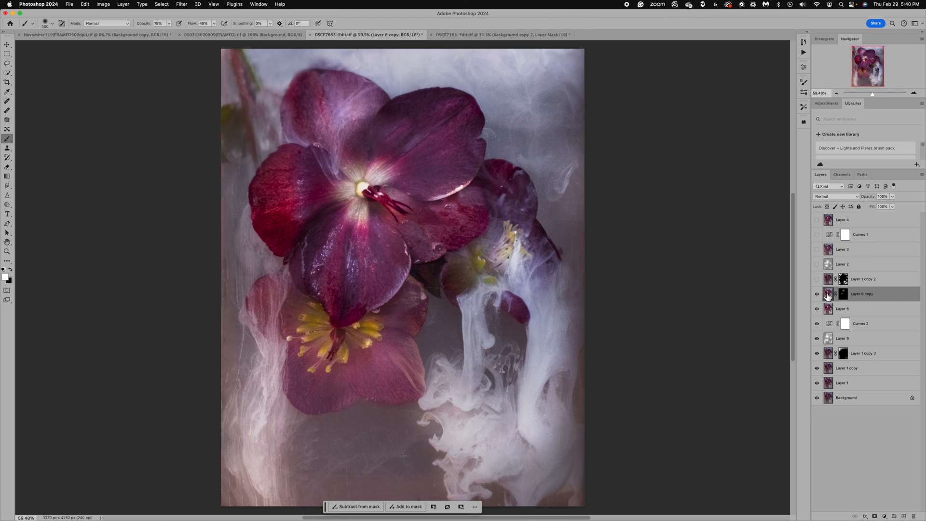
left_click(7, 148)
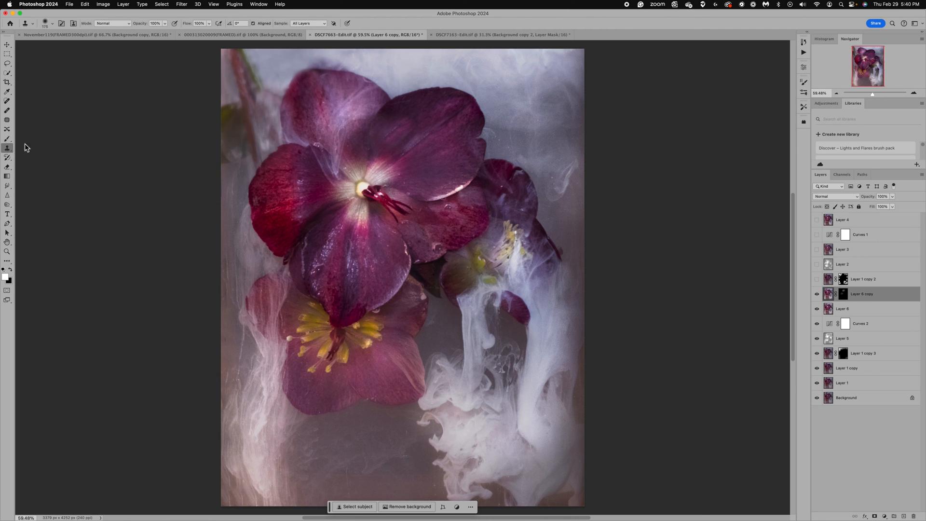
left_click(389, 145, "alt")
mouse_move(390, 143)
left_mouse_down()
mouse_move(404, 128)
mouse_move(383, 149)
mouse_move(409, 120)
left_mouse_up()
key("super+backslash")
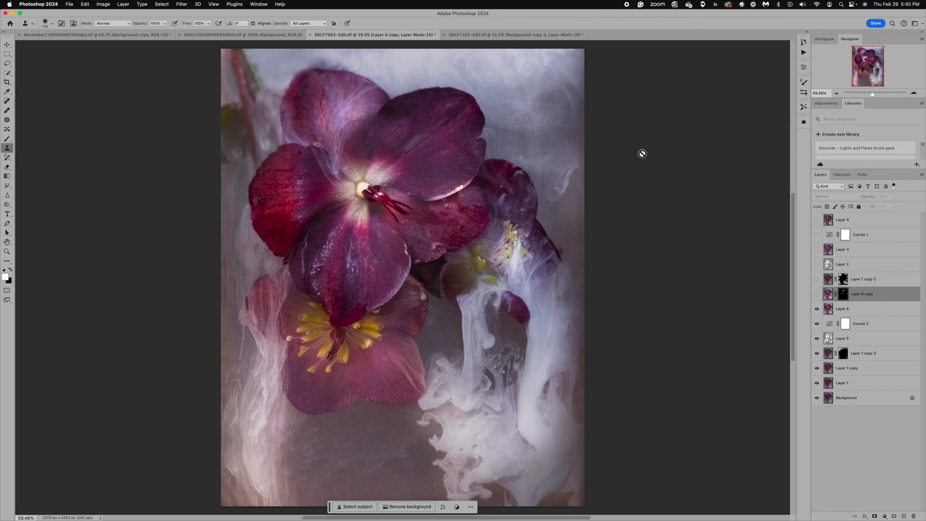
Step: Toggle Layer 6 copy and Layer 1 copy 2 on and off to compare the blur effects
left_click(816, 294)
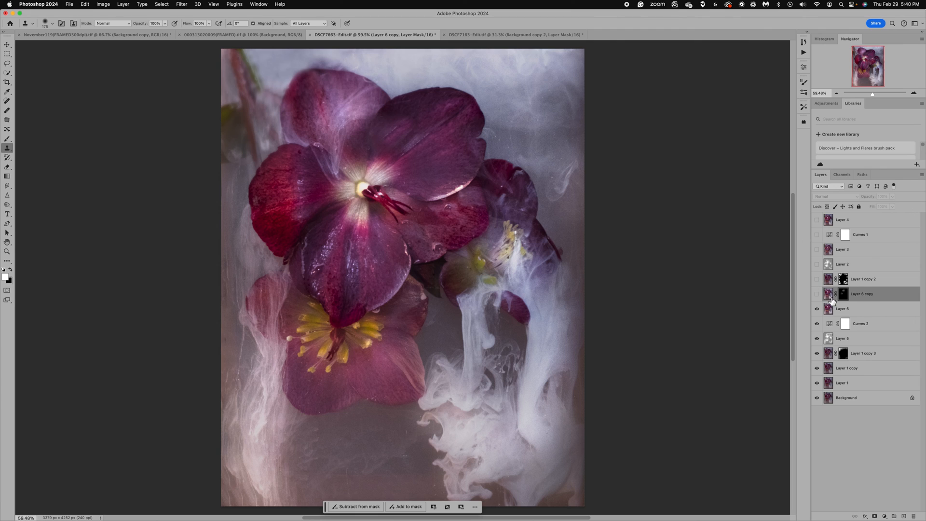
left_click(816, 294)
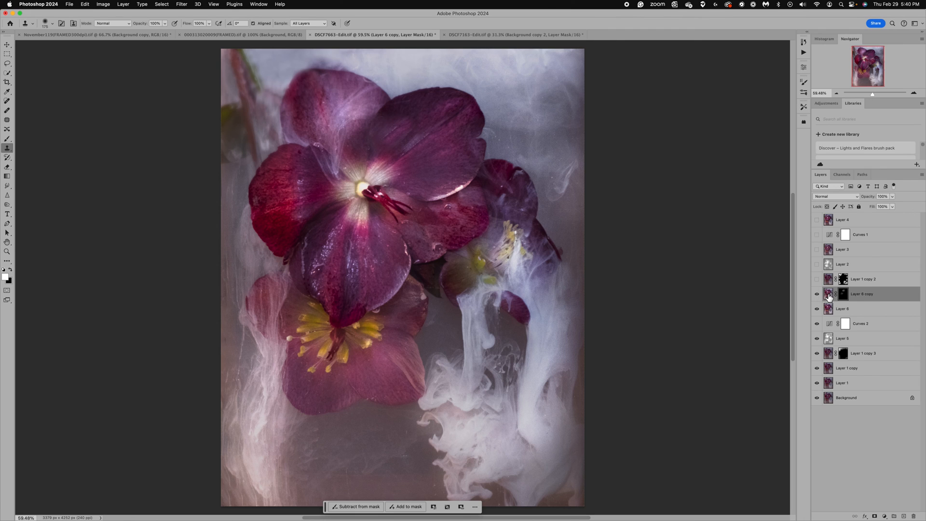
left_click(829, 294)
left_click(817, 279)
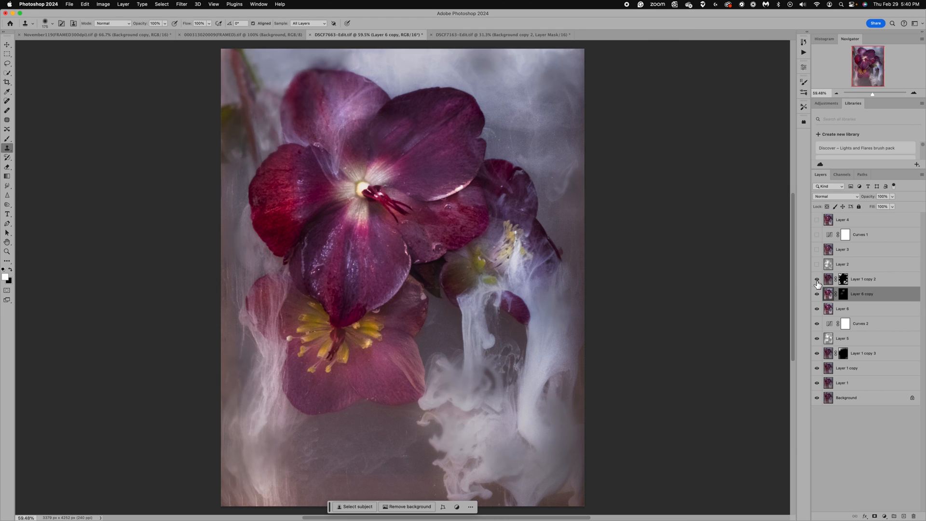
left_click(817, 280)
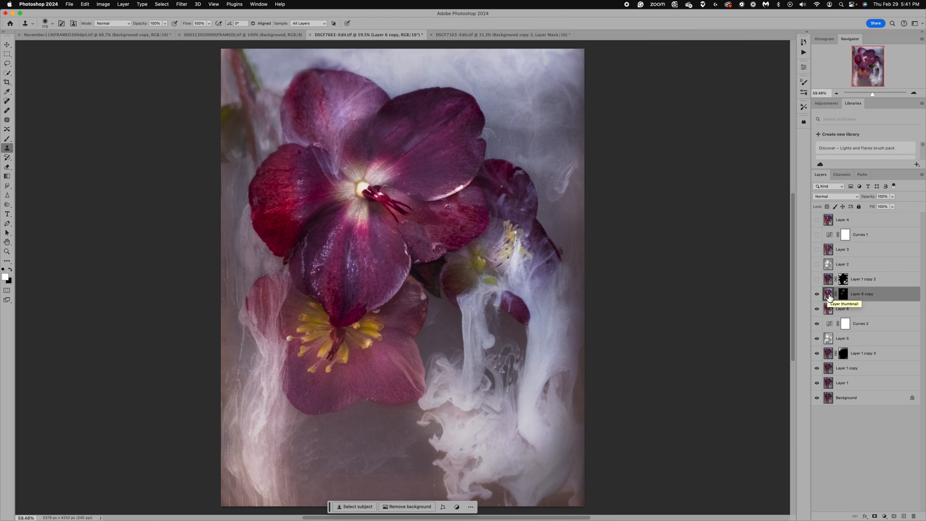
Step: Lower Layer 6's opacity to 51% and Clone Stamp over the pale spot at the upper-right petal's inner edge
left_click(829, 311)
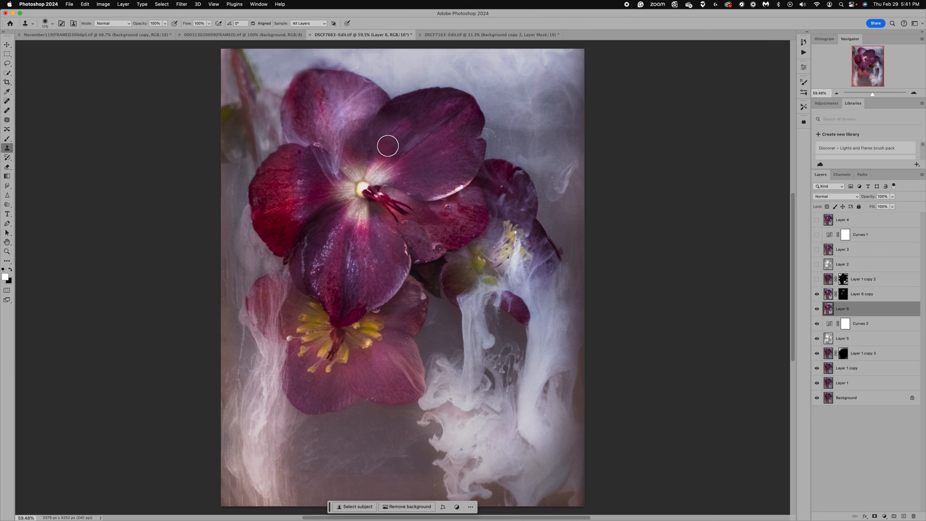
left_click(382, 136, "alt")
left_click(890, 203)
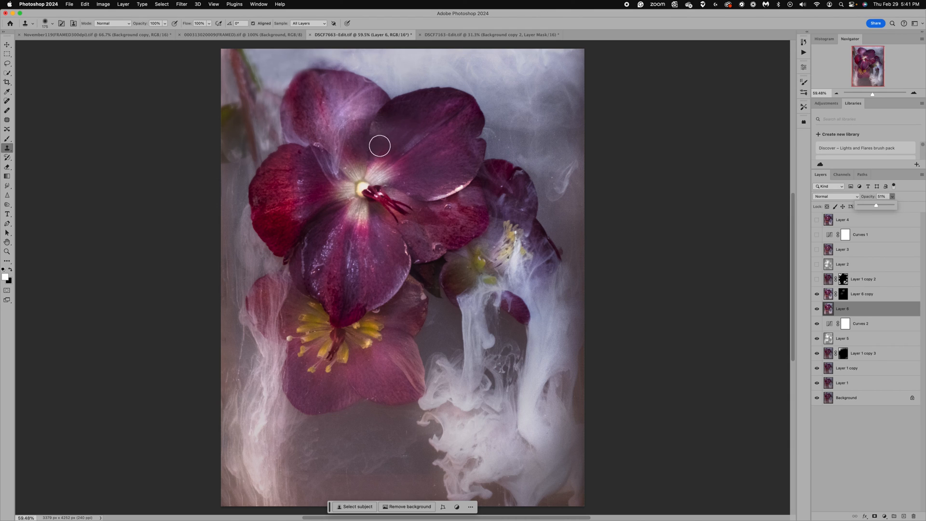
left_click(378, 141)
left_click_drag(382, 126, 393, 129)
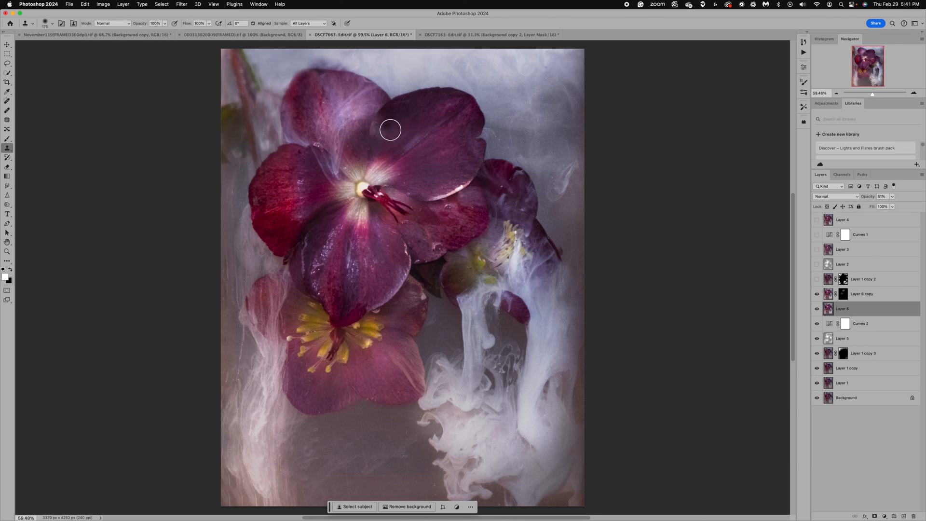
left_click_drag(391, 130, 383, 139)
mouse_move(381, 131)
left_mouse_down()
mouse_move(389, 117)
mouse_move(379, 127)
left_mouse_up()
Step: Stamp all visible layers into a new layer above Layer 6 copy and erase the upper-right petal's pale mark with the Remove Tool
left_click(830, 296)
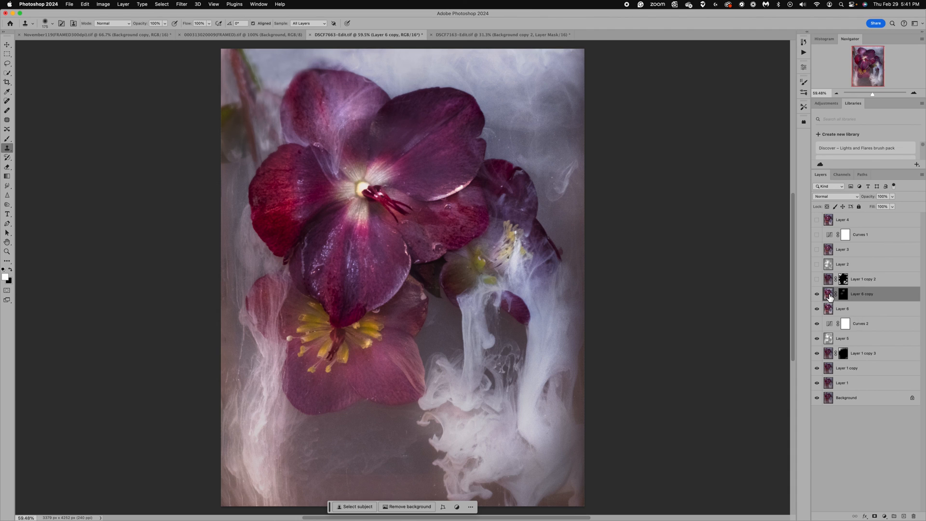
key("alt+shift+super+e")
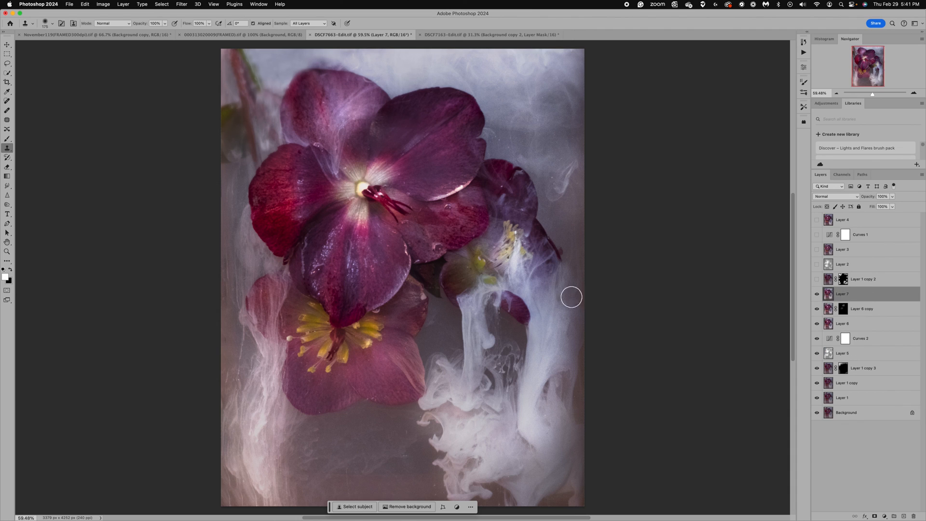
left_click(8, 263)
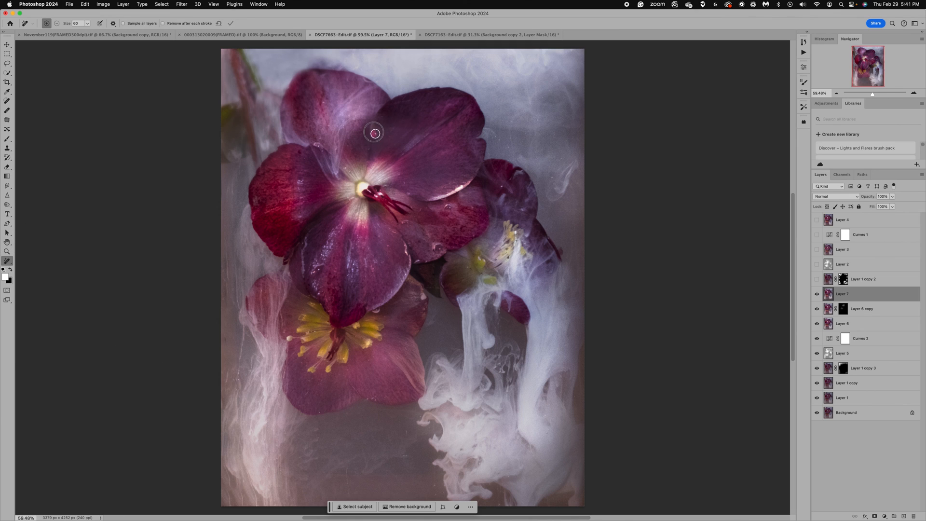
mouse_move(375, 133)
left_mouse_down()
mouse_move(378, 117)
mouse_move(377, 135)
mouse_move(378, 126)
left_mouse_up()
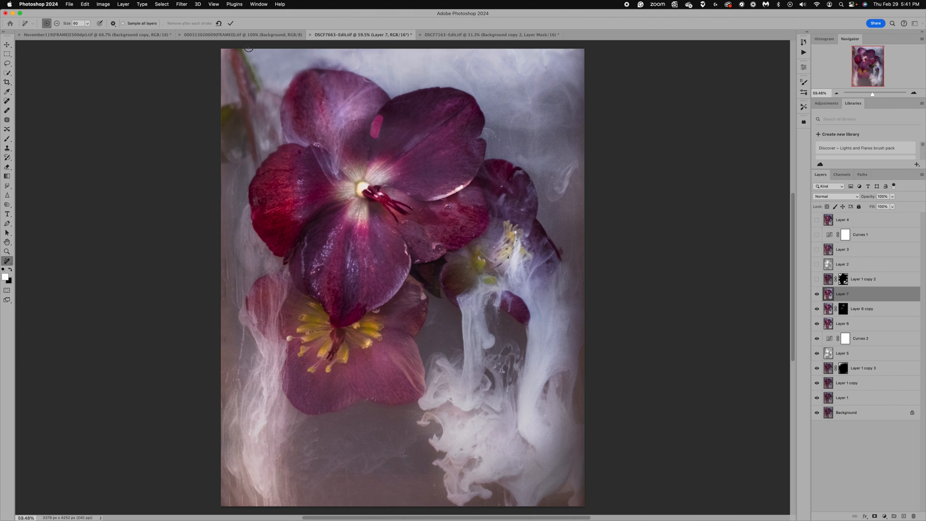
left_click(231, 24)
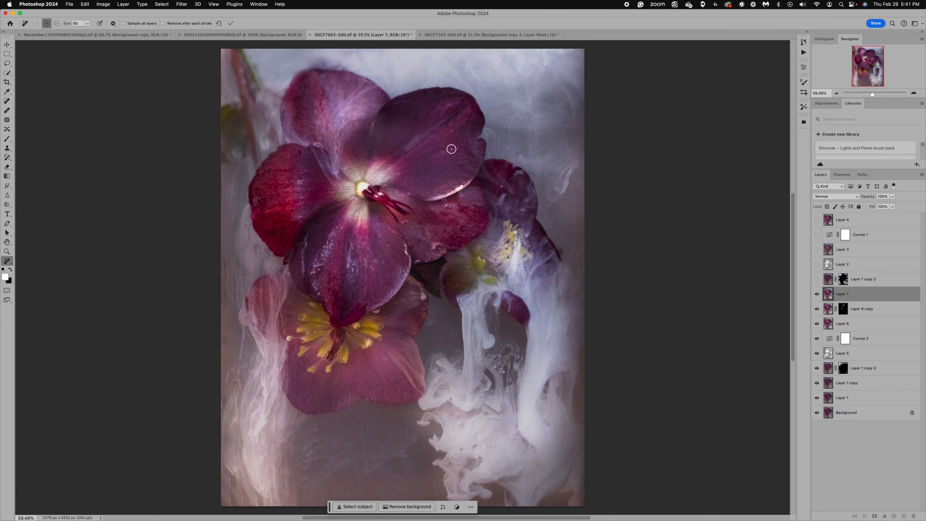
Step: Use the Remove Tool on the remaining streak along the upper-right petal's inner edge and a small spot beside it
scroll(451, 149, "up", 2)
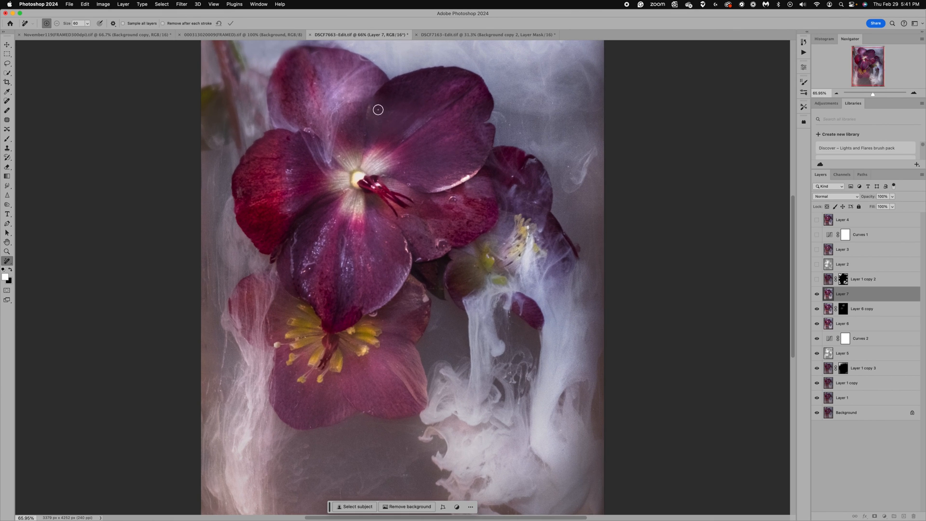
left_click_drag(373, 108, 369, 125)
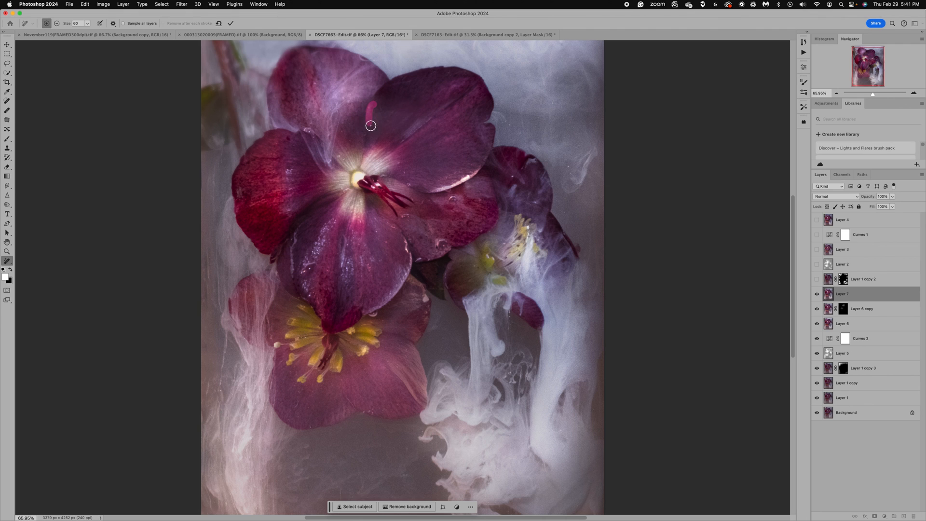
left_click(231, 24)
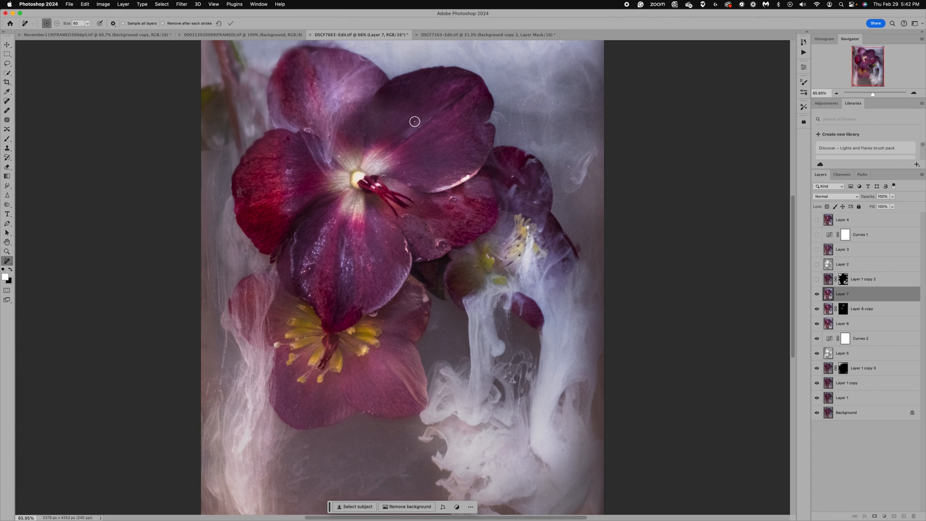
left_click(399, 115)
key("Return")
scroll(540, 174, "down", 2)
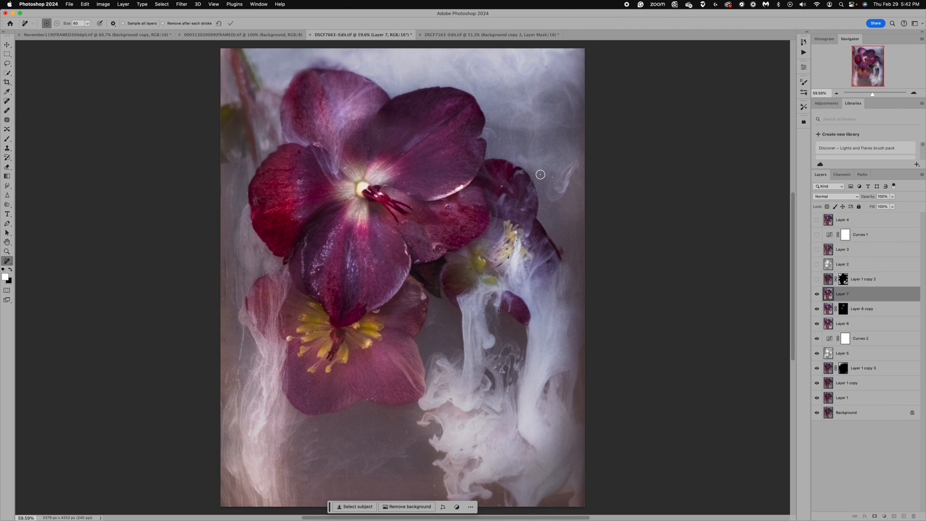
scroll(540, 174, "down", 1)
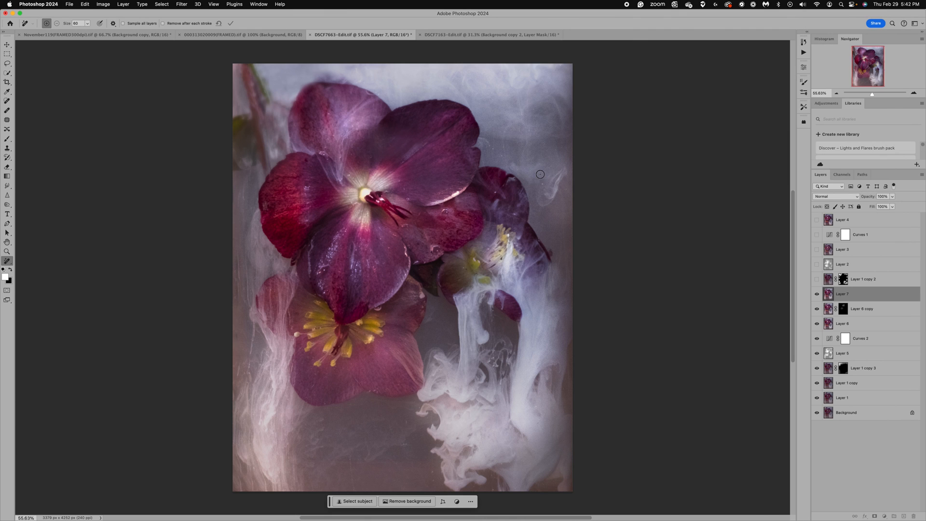
Step: Remove small blemishes on the right-hand flower, in the smoke beside it and on the large flower's right petals
left_click(495, 192)
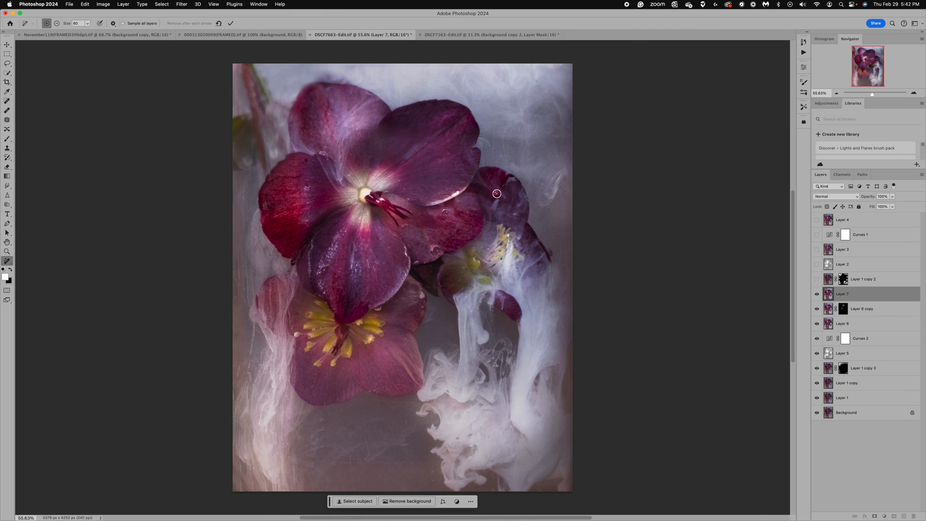
left_click(543, 184)
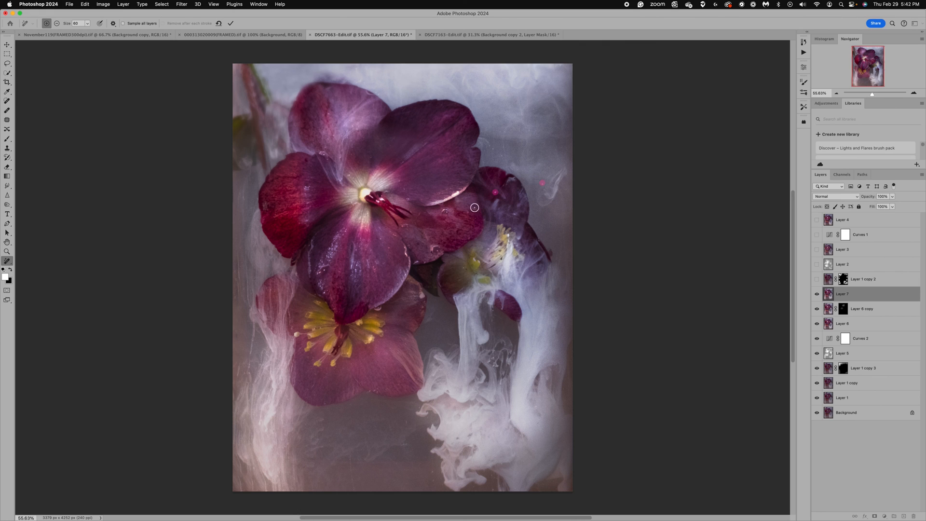
left_click(447, 213)
left_click(422, 293)
left_click(230, 23)
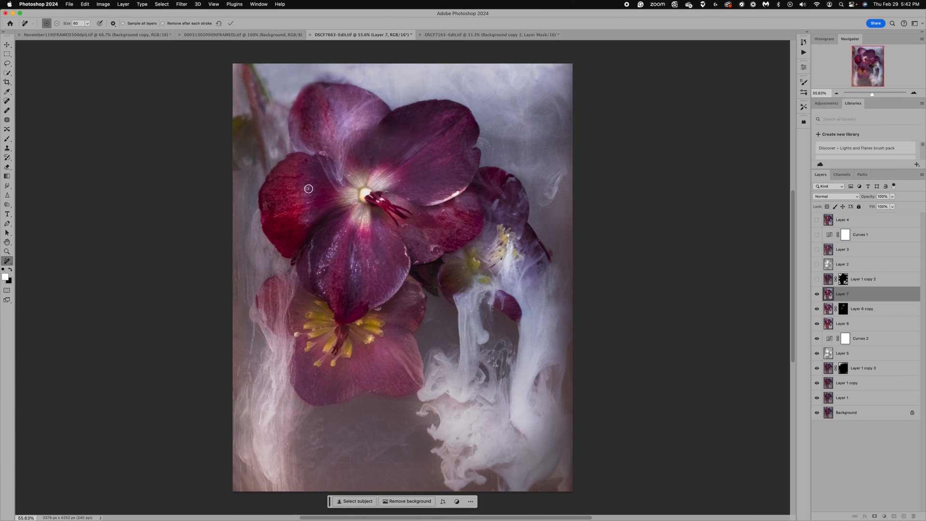
Step: Remove the bright spot at the left petal's upper edge and a streak on the upper-right petal's inner side
left_click(324, 155)
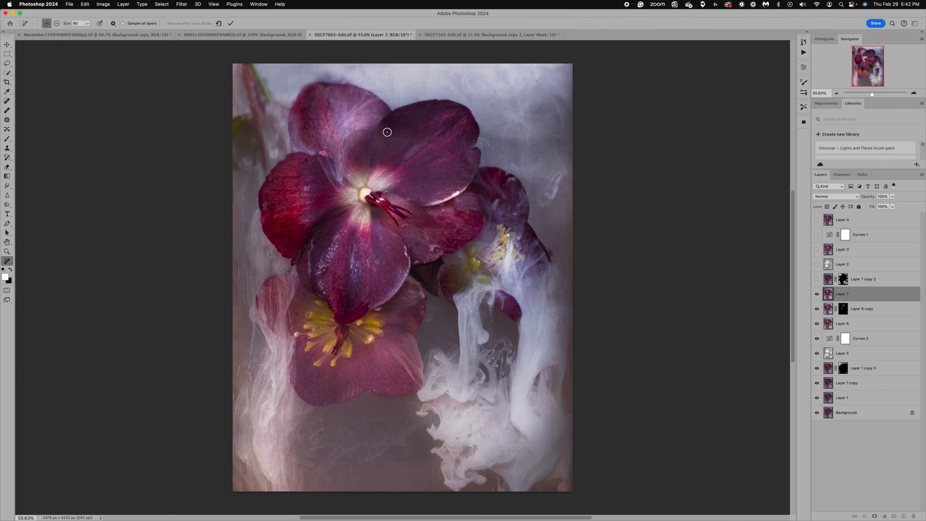
left_click_drag(391, 139, 381, 153)
left_click(230, 24)
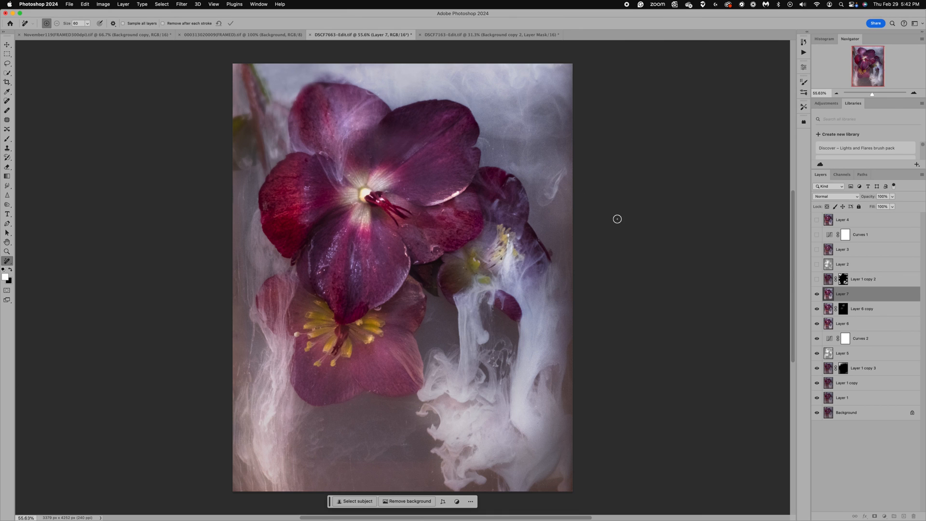
Step: Toggle Layer 4's visibility to compare the earlier finished version with the new retouched layer
left_click(817, 220)
left_click(817, 220)
left_click(817, 220)
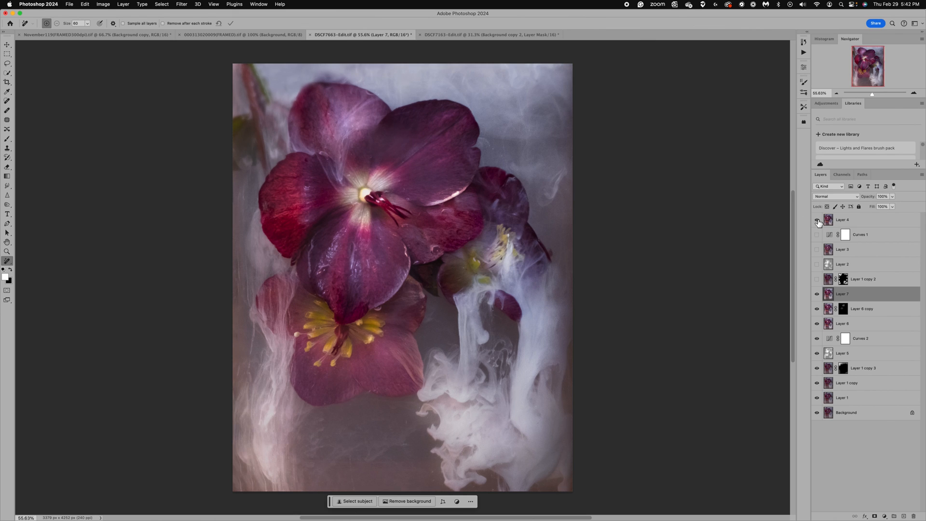
left_click(183, 5)
mouse_move(219, 163)
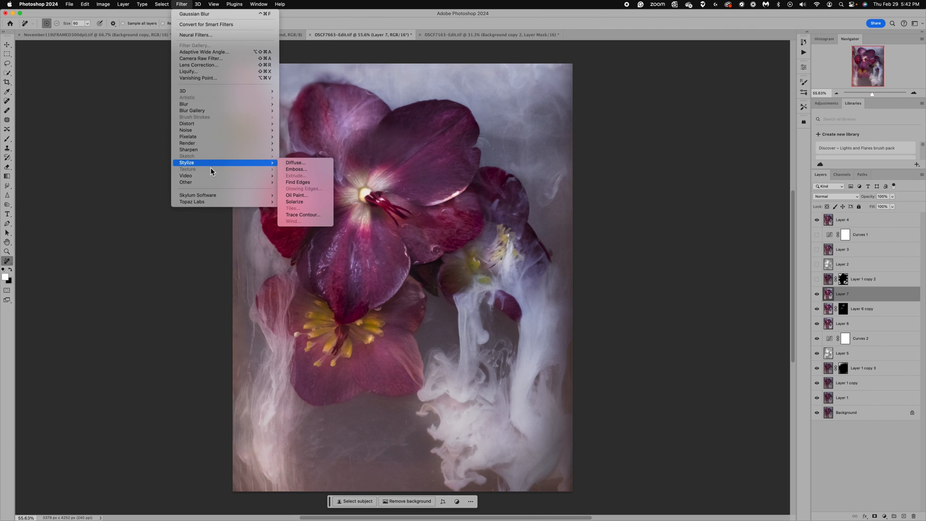
left_click(167, 264)
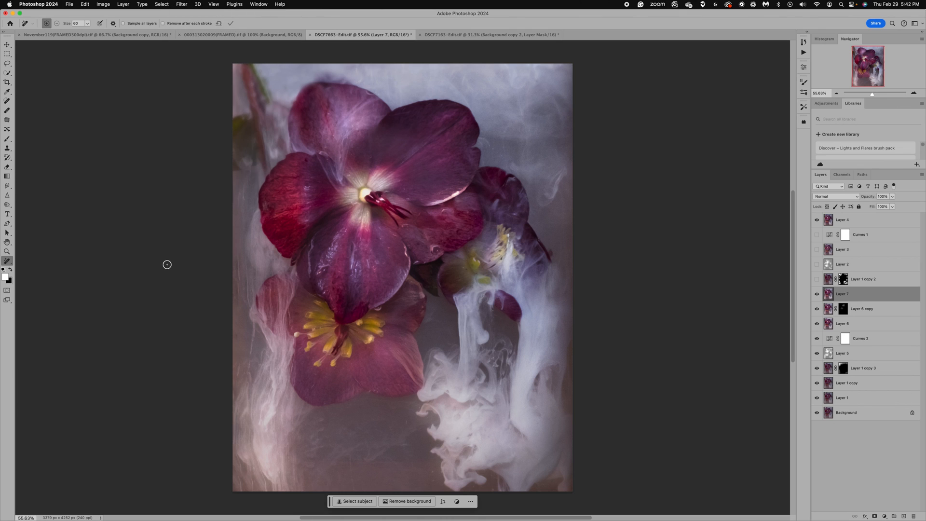